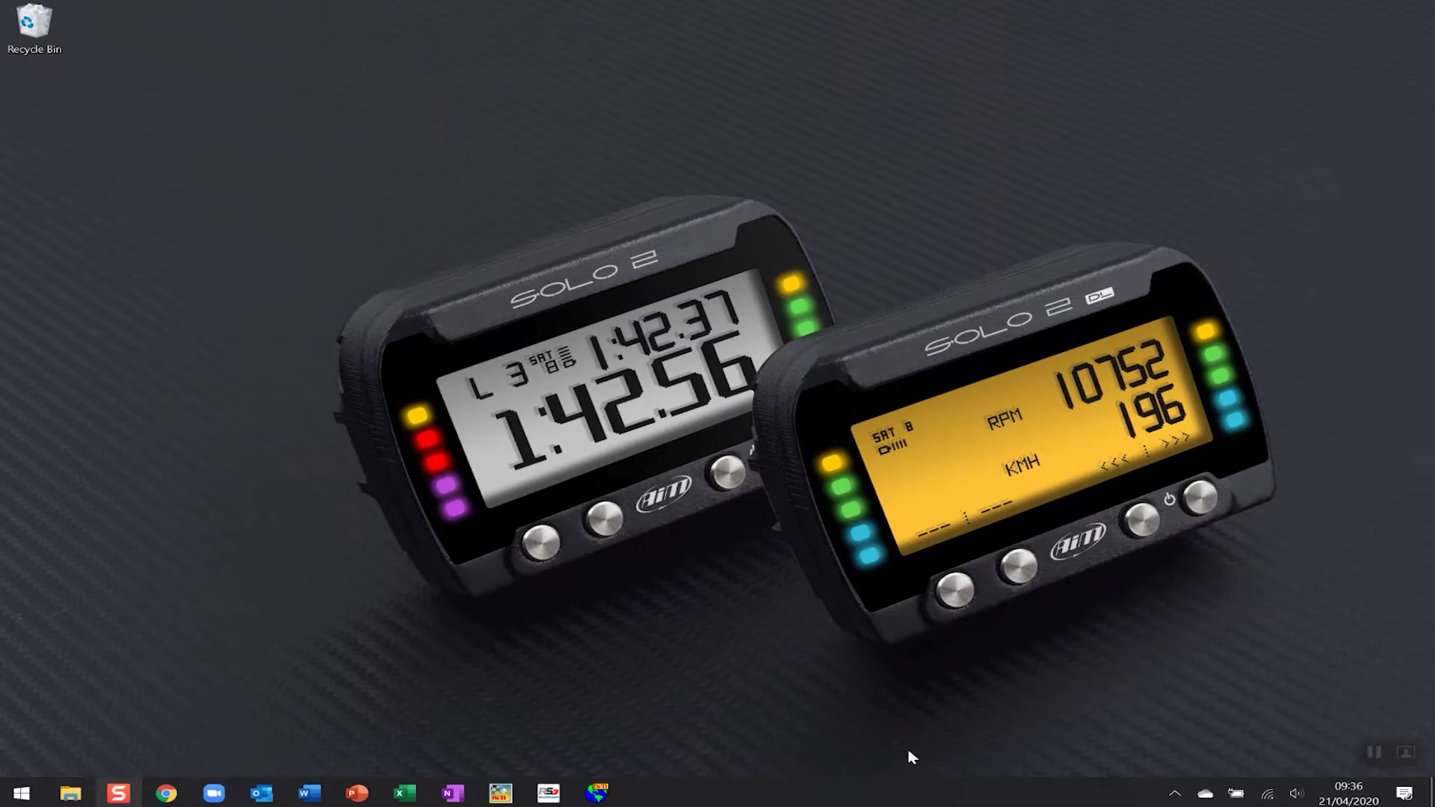
- Launch Race Studio Analysis from the taskbar to show its test database
left_click(608, 794)
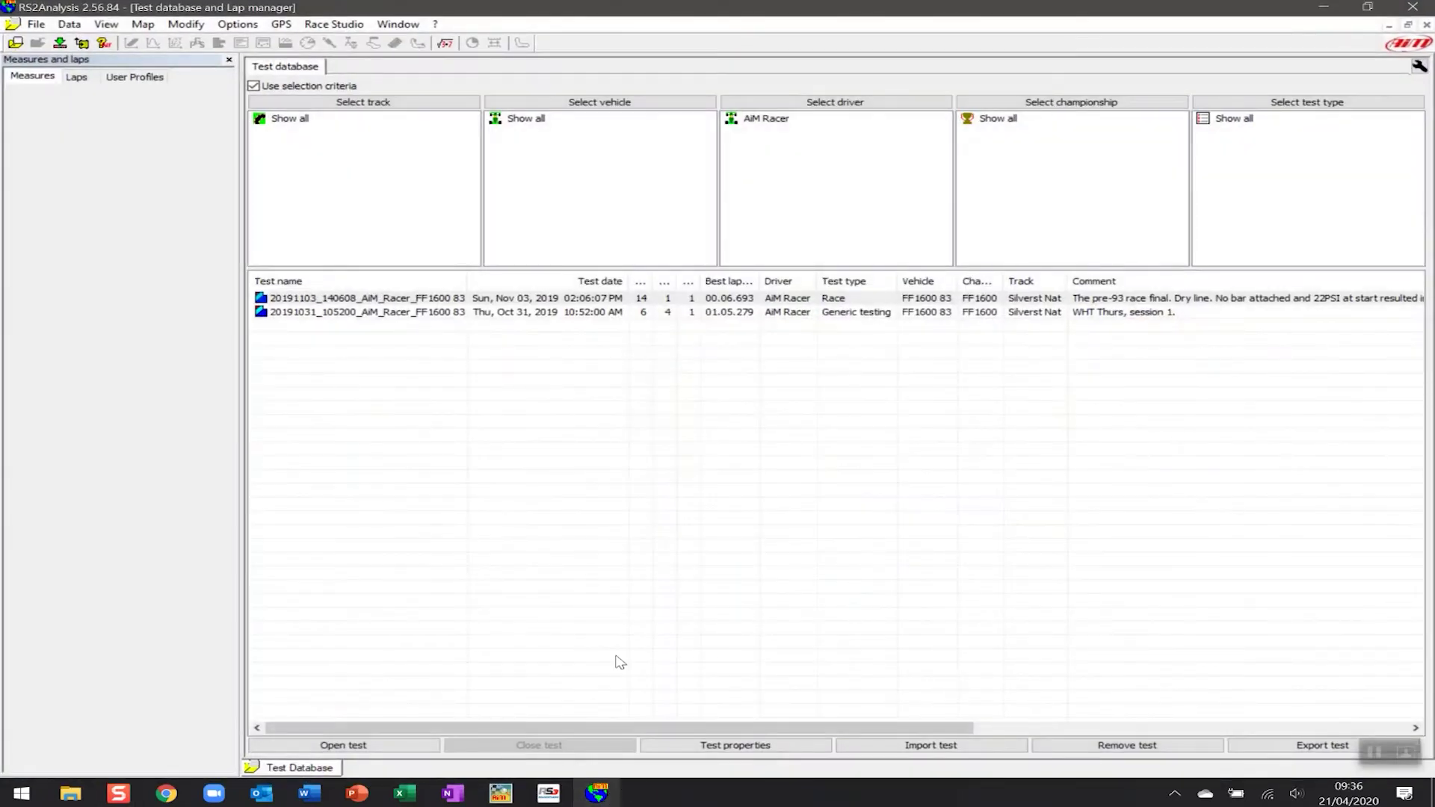
- Select the 3 November and 31 October FF1600 tests and open them together
left_click(410, 301)
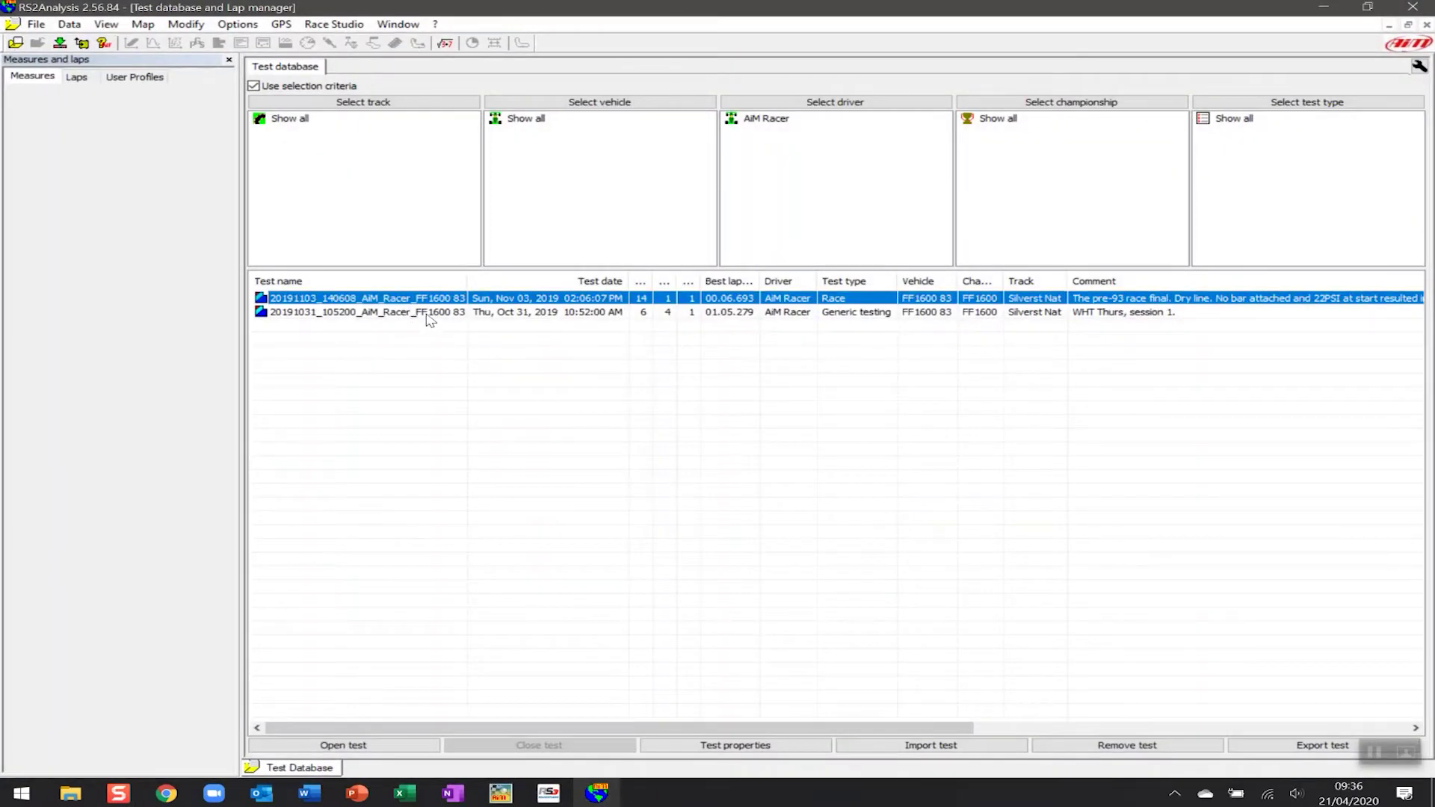
left_click(429, 314, "shift")
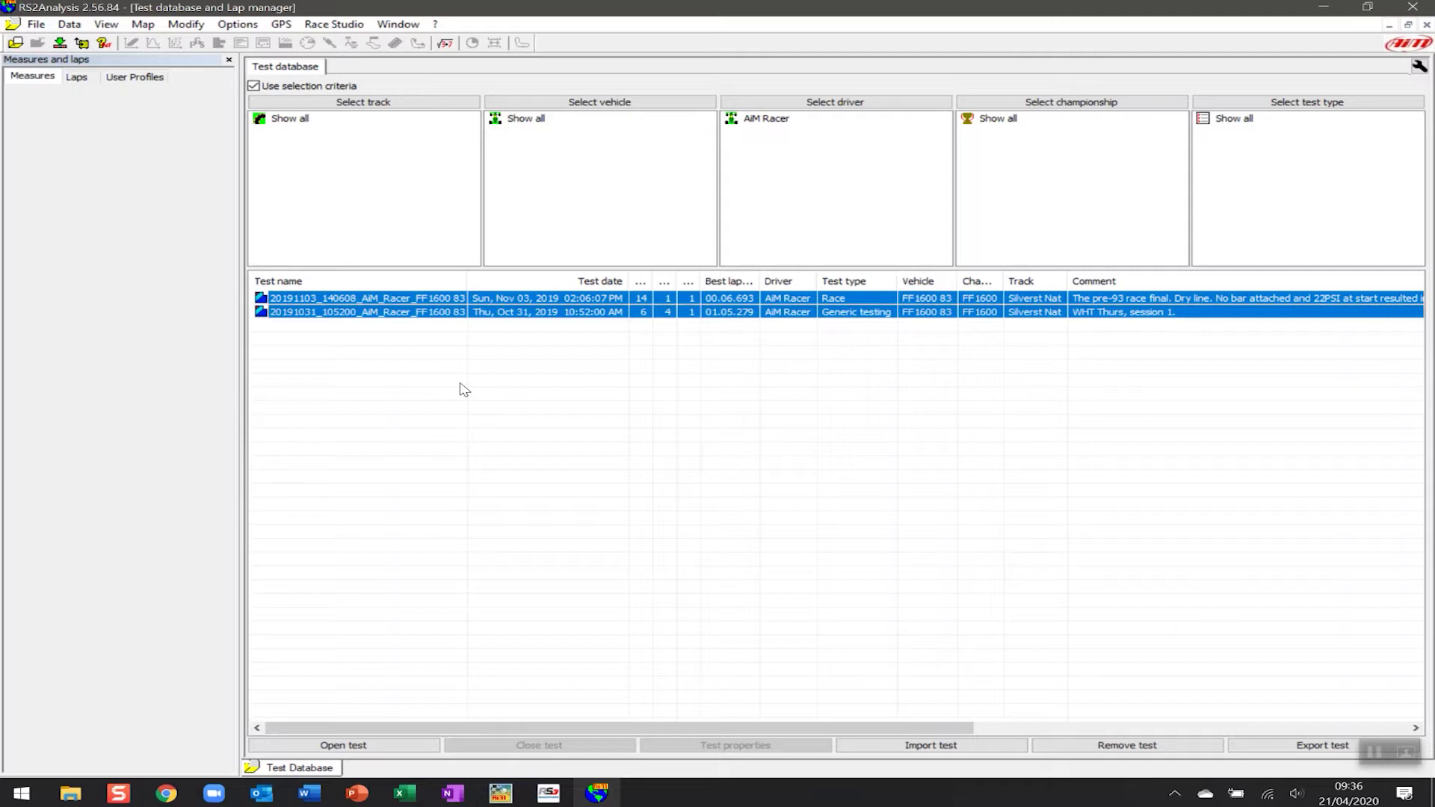
left_click(374, 744)
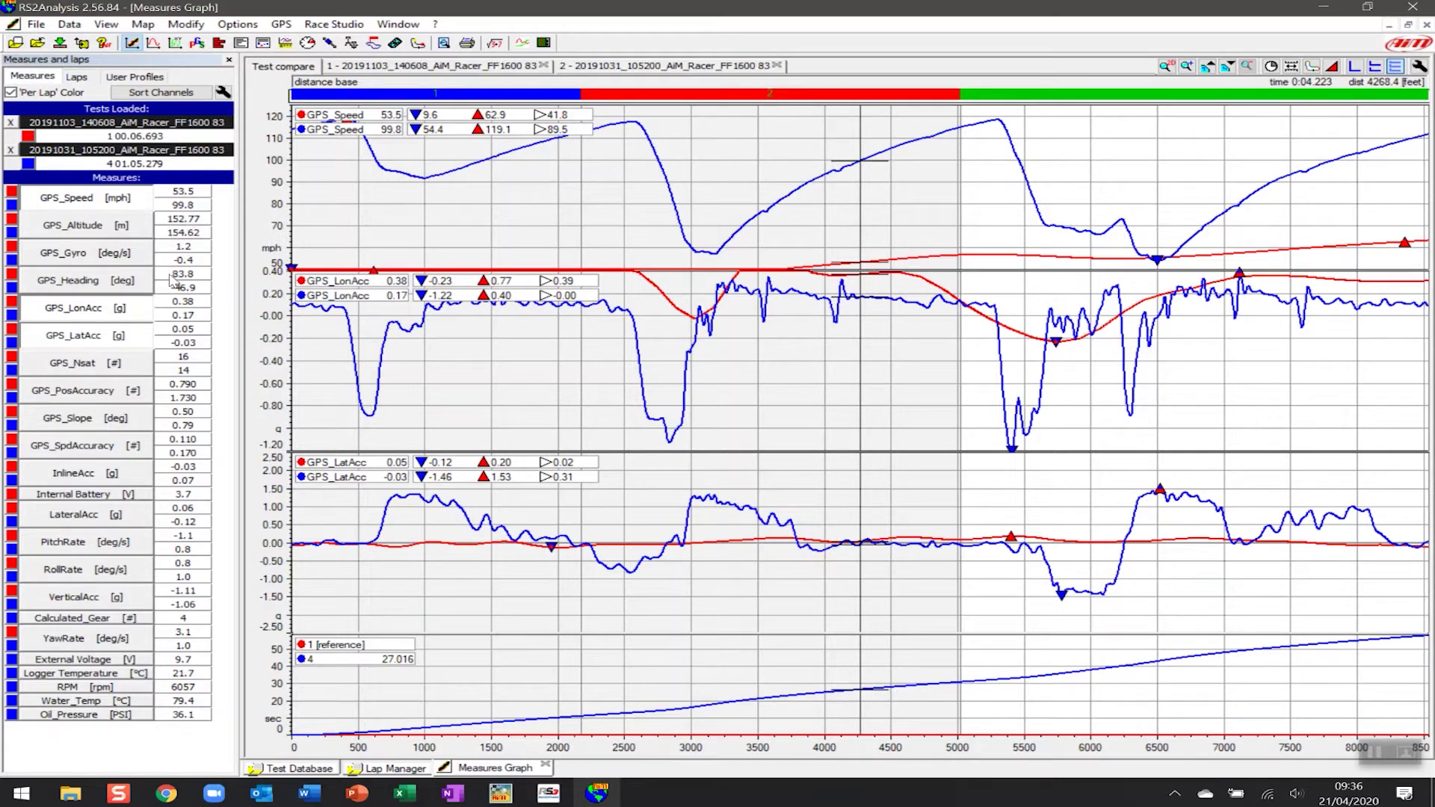
- Show the Laps list in the side panel and switch it to test 1, the race session
left_click(75, 76)
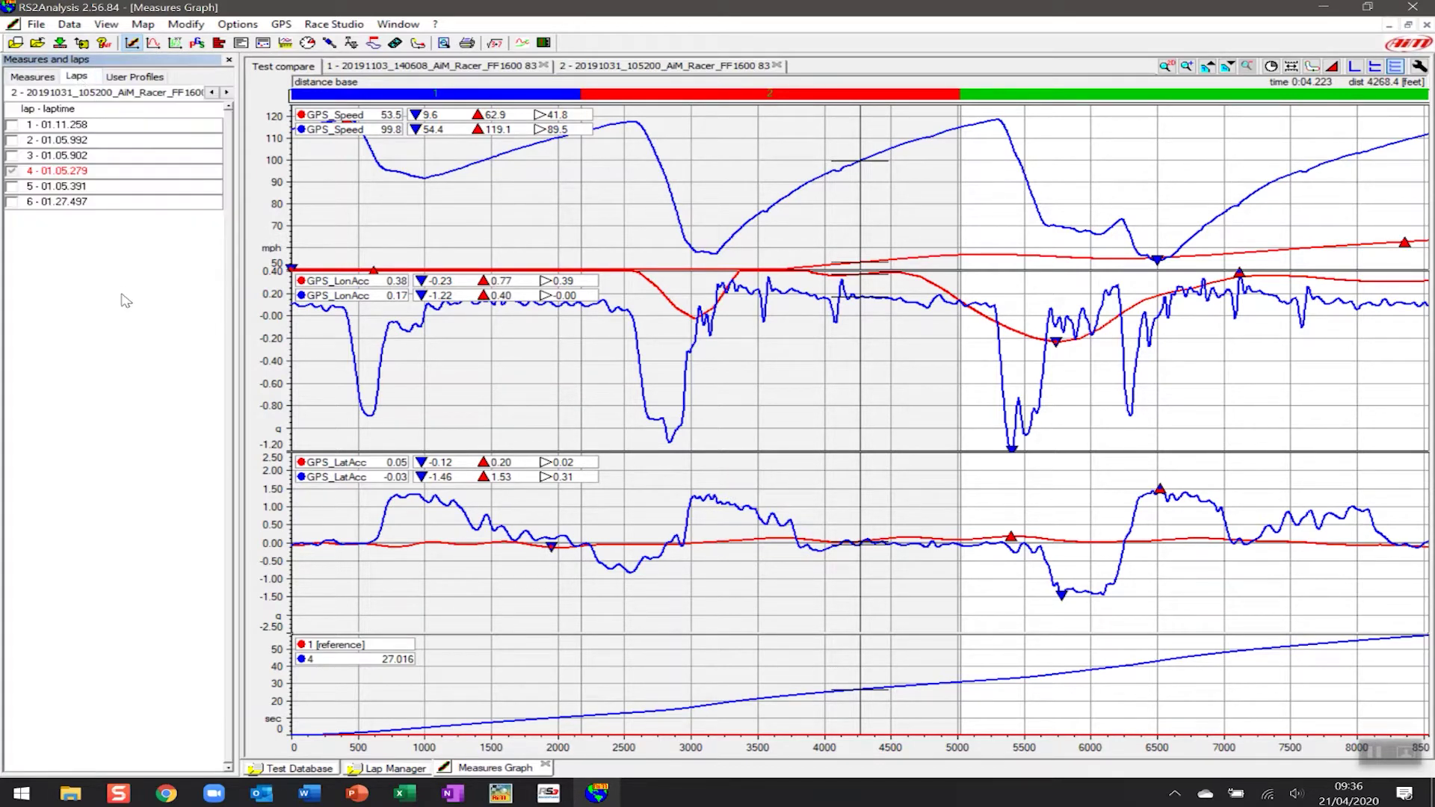
left_click(213, 92)
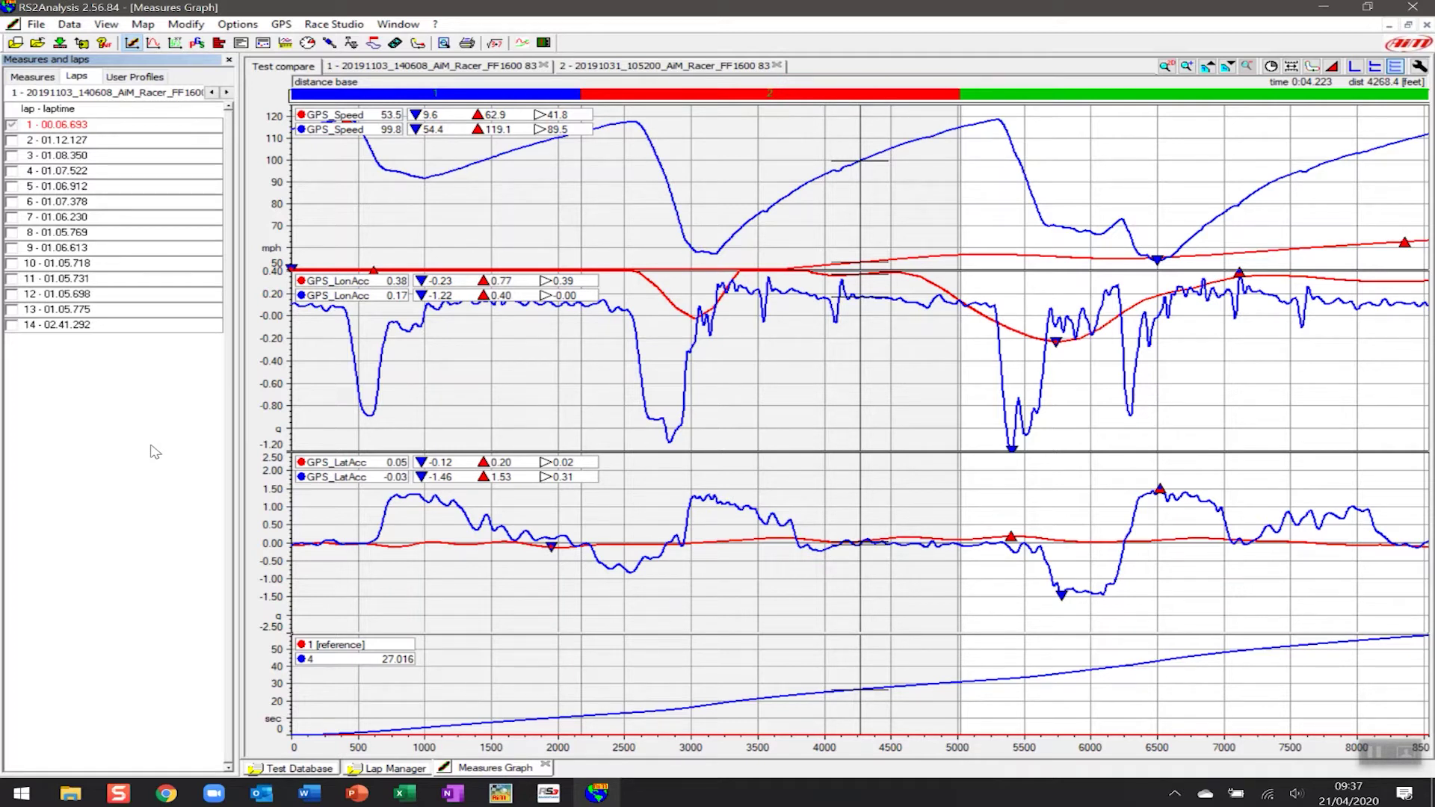
- Plot race lap 8 instead of lap 1 against lap 4
left_click(13, 233)
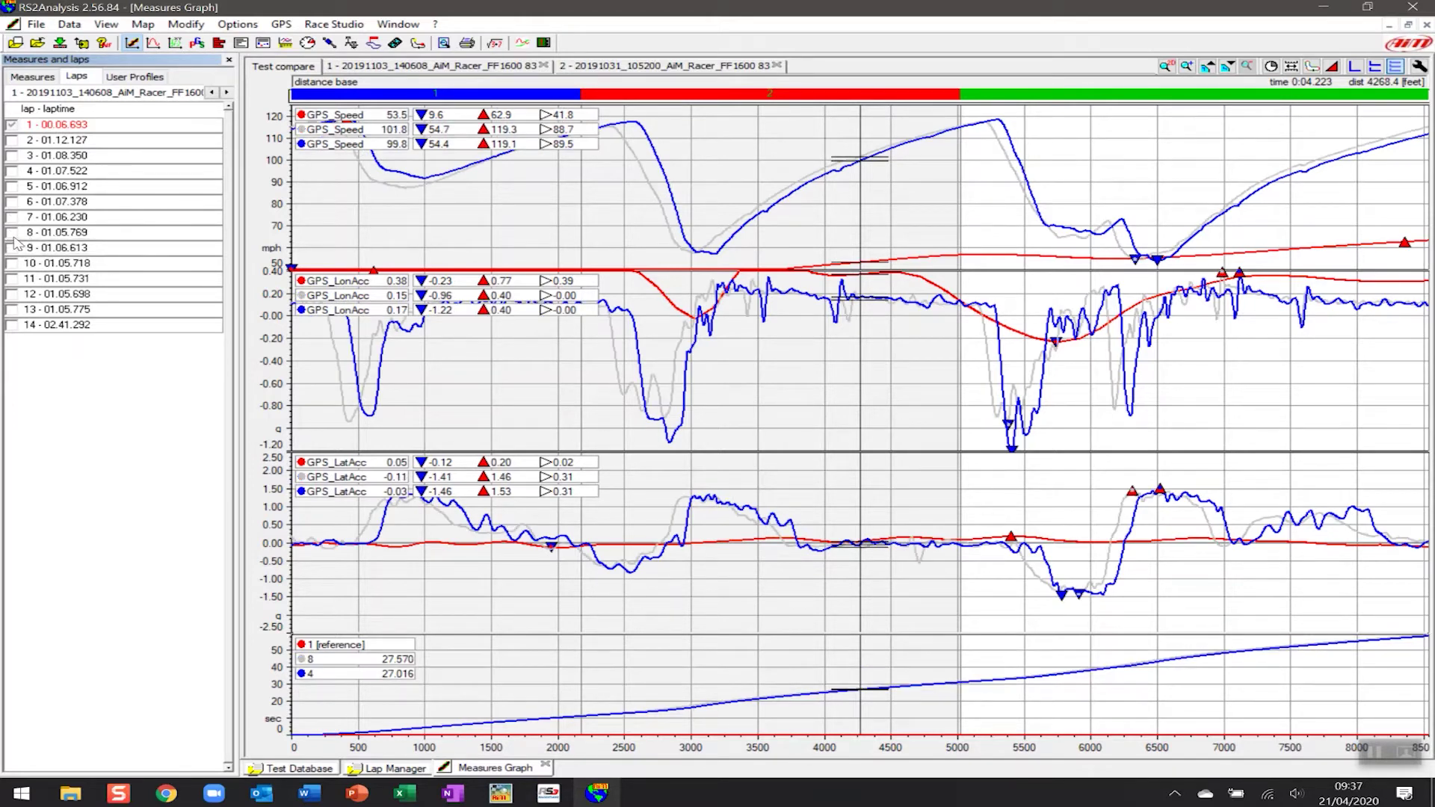
left_click(12, 124)
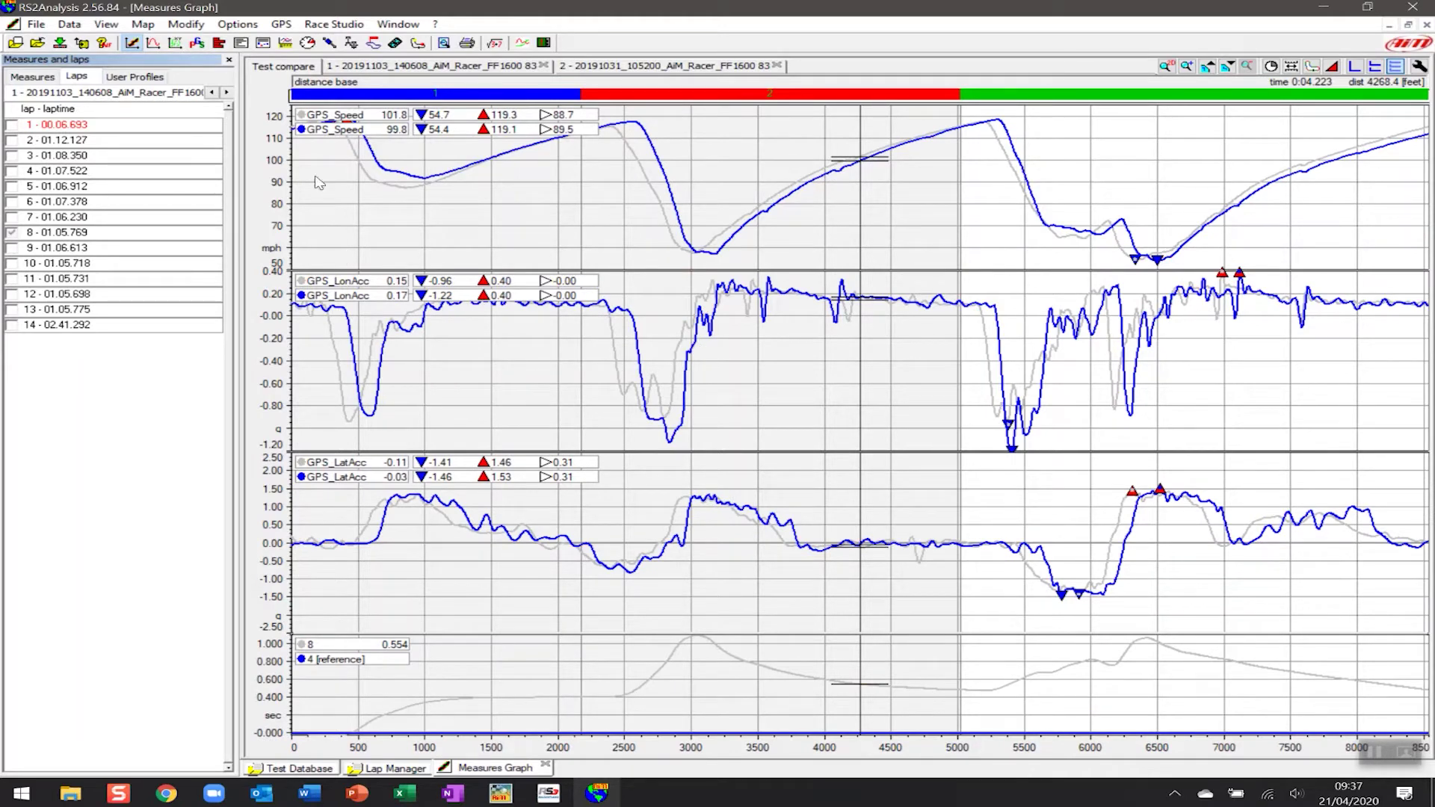
left_click(34, 78)
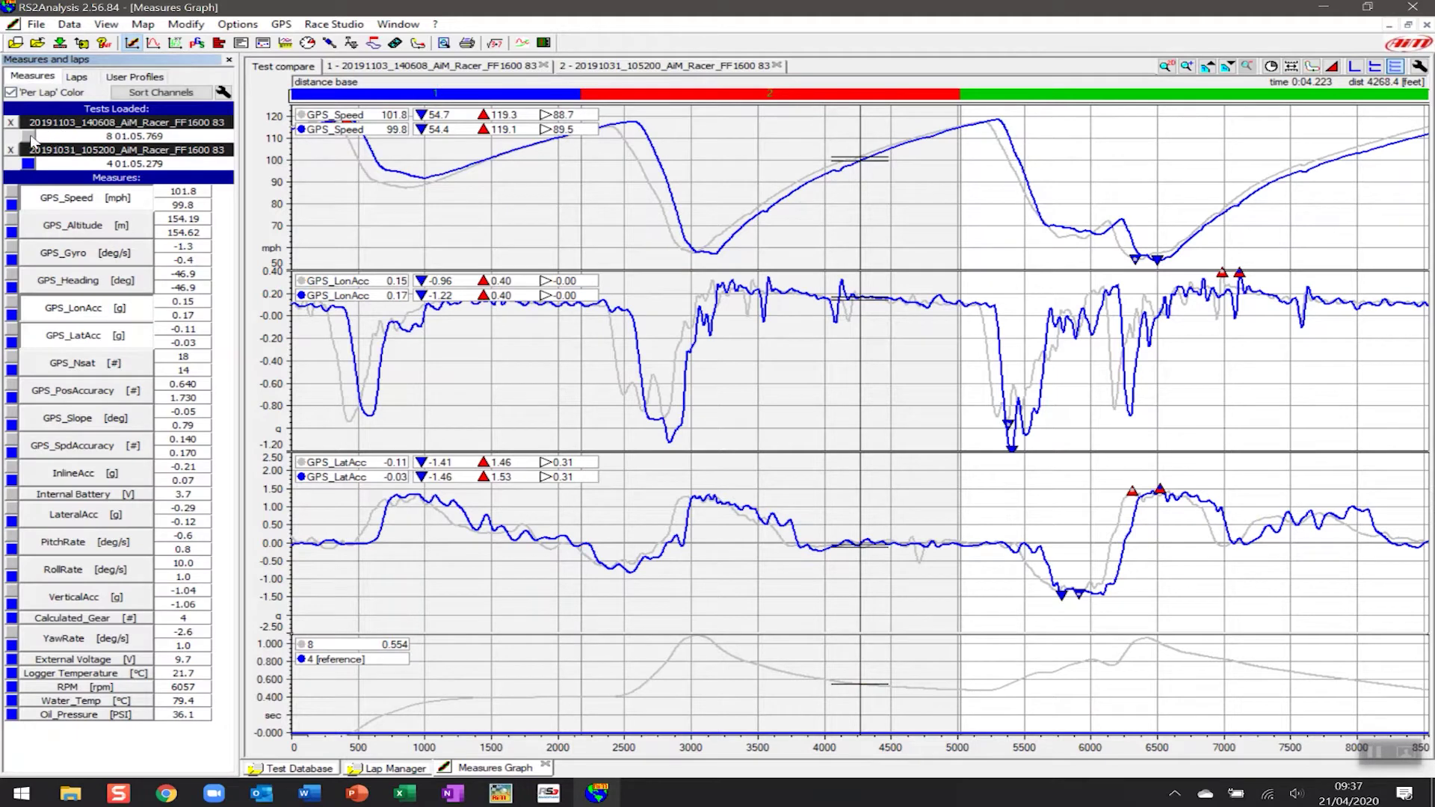
- Colour lap 8 red in the graphs and bring up the Lap Manager table
left_click(30, 137)
left_click(522, 321)
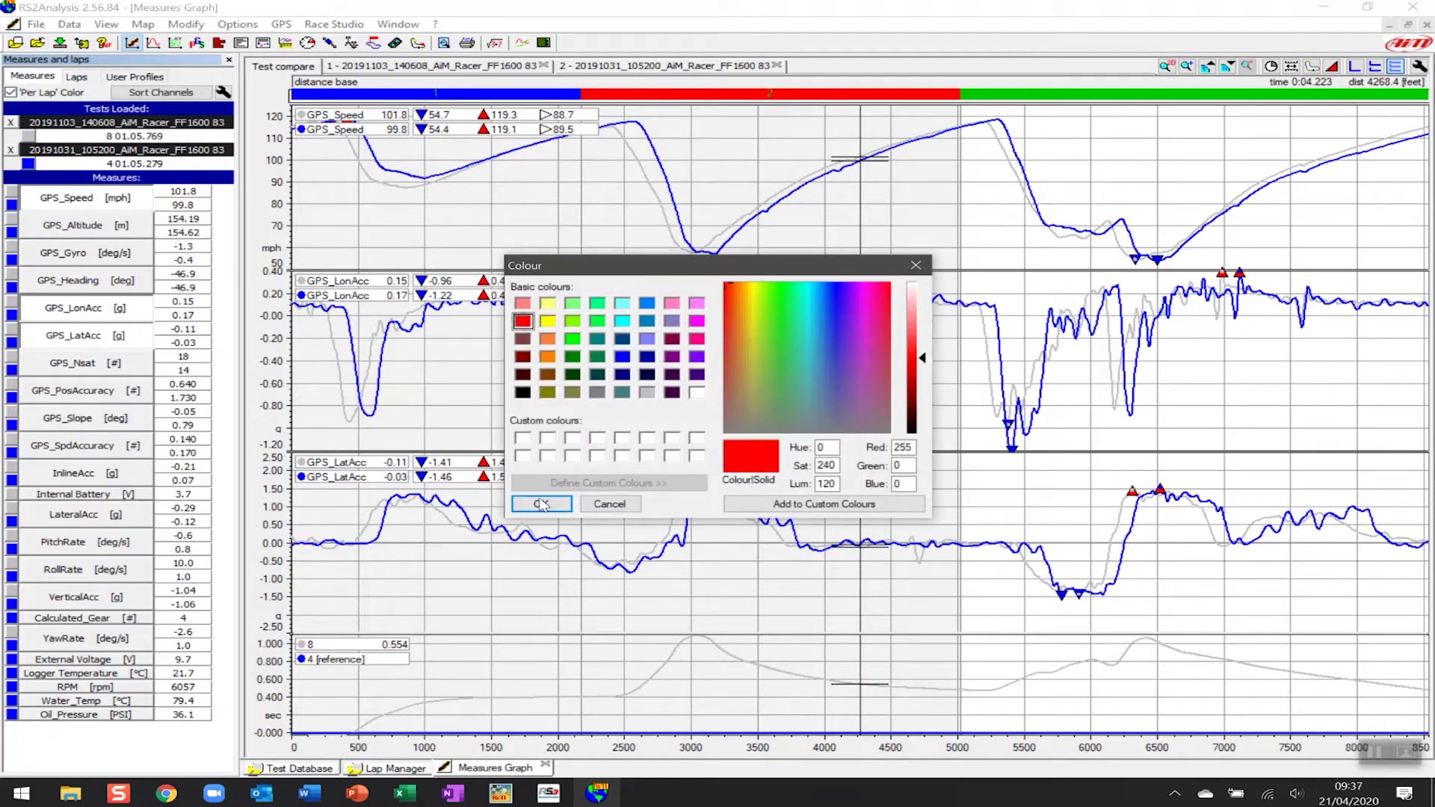
left_click(541, 505)
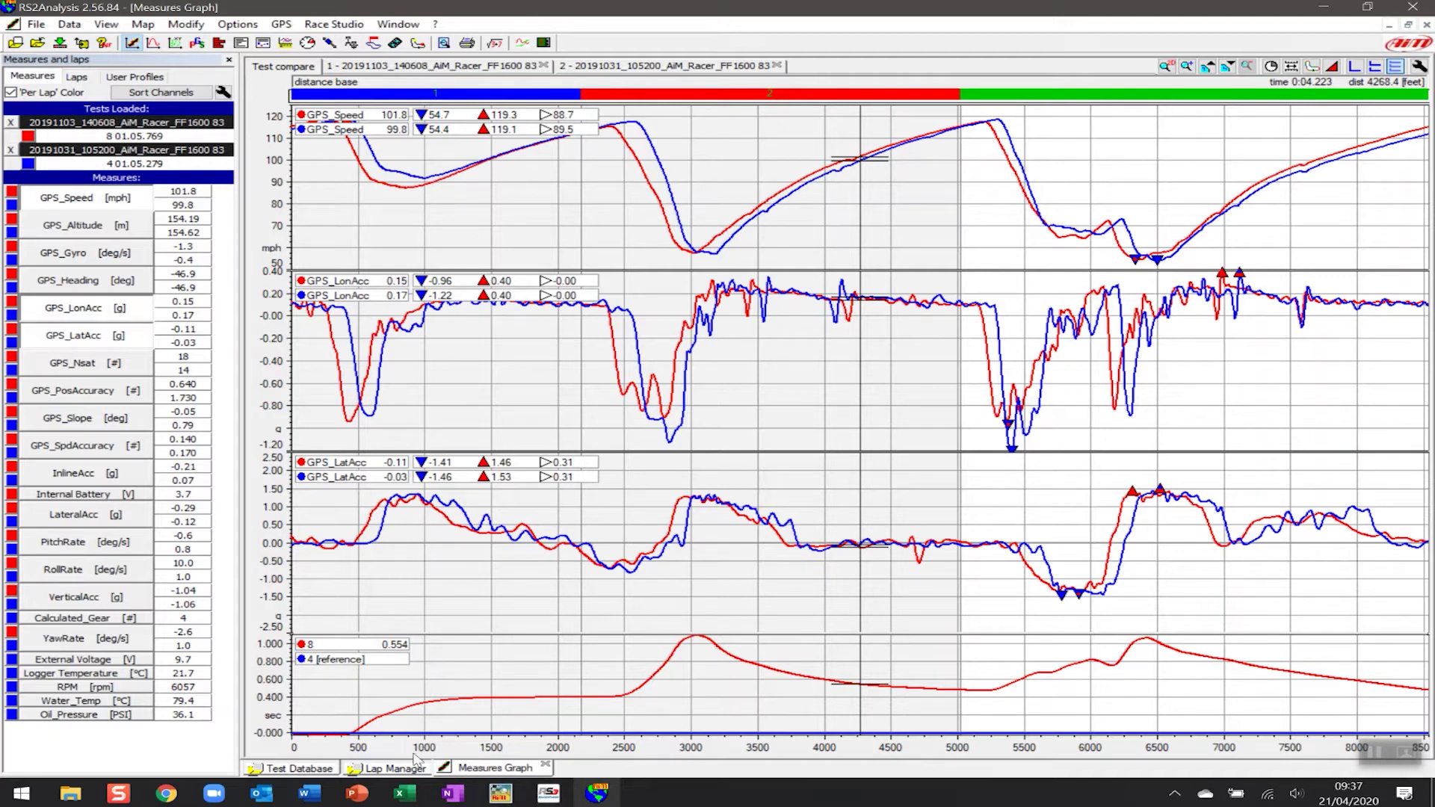
left_click(396, 769)
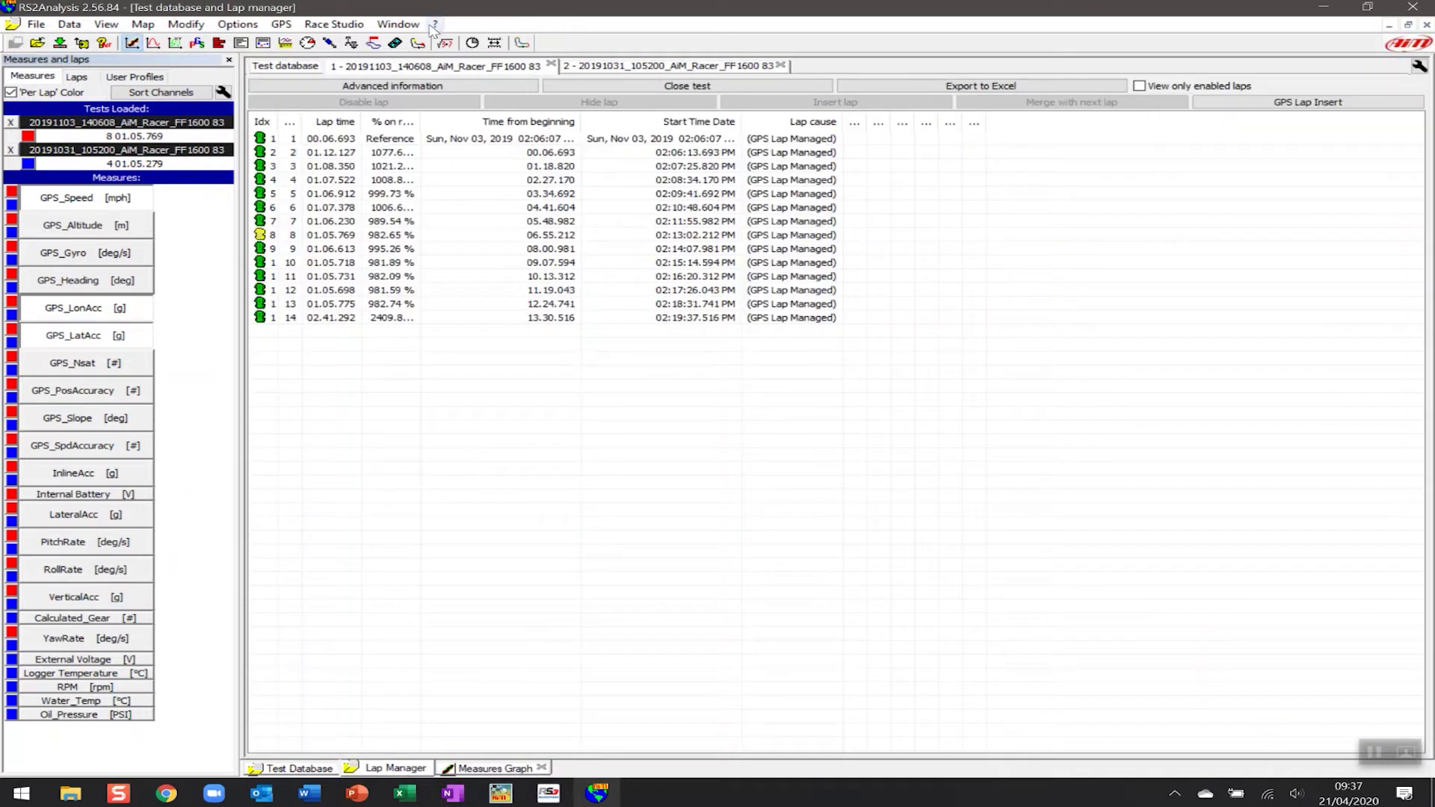
- Re-lap the 3 November race session from the Silverstone National GPS start/finish line
left_click(613, 68)
left_click(468, 68)
left_click(1311, 104)
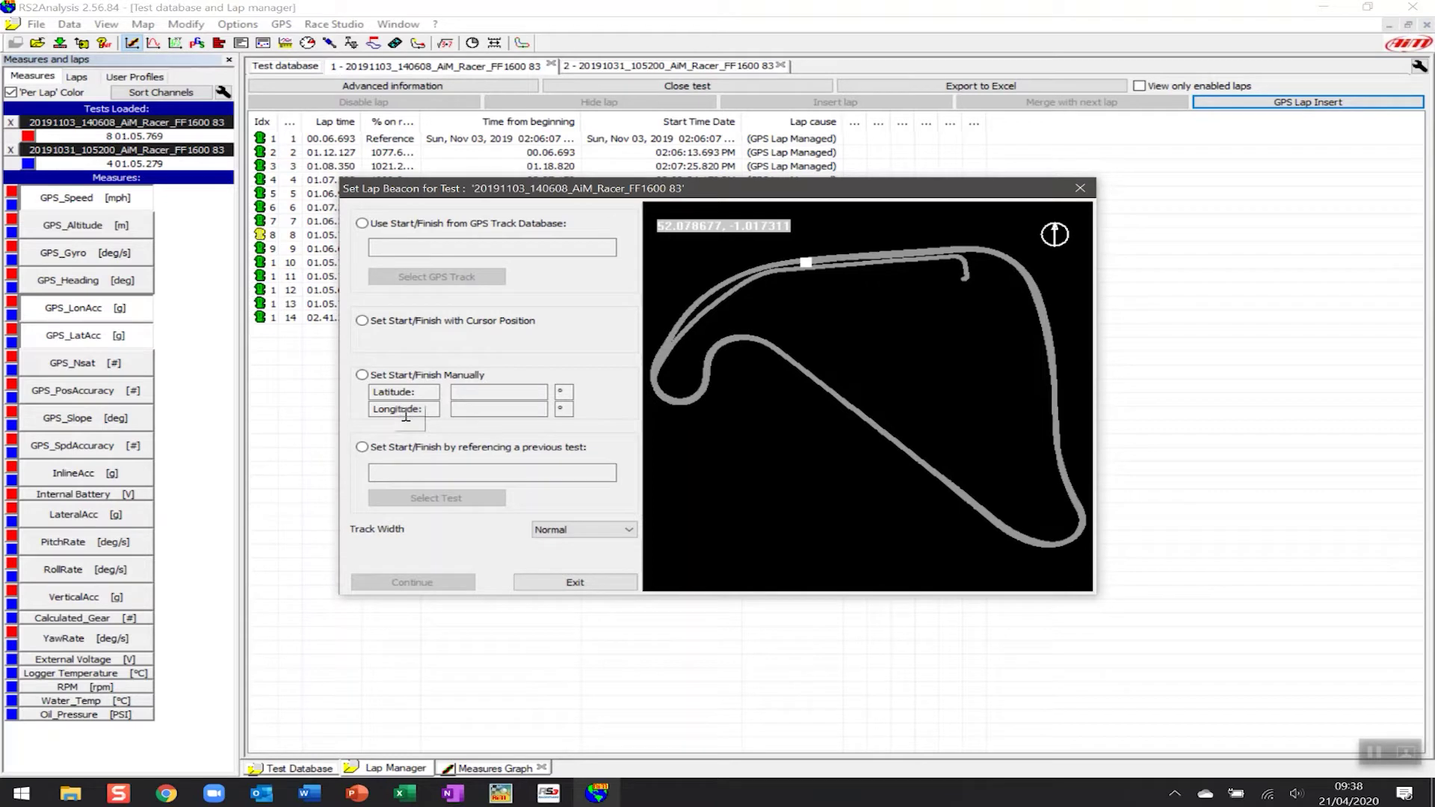
left_click(362, 224)
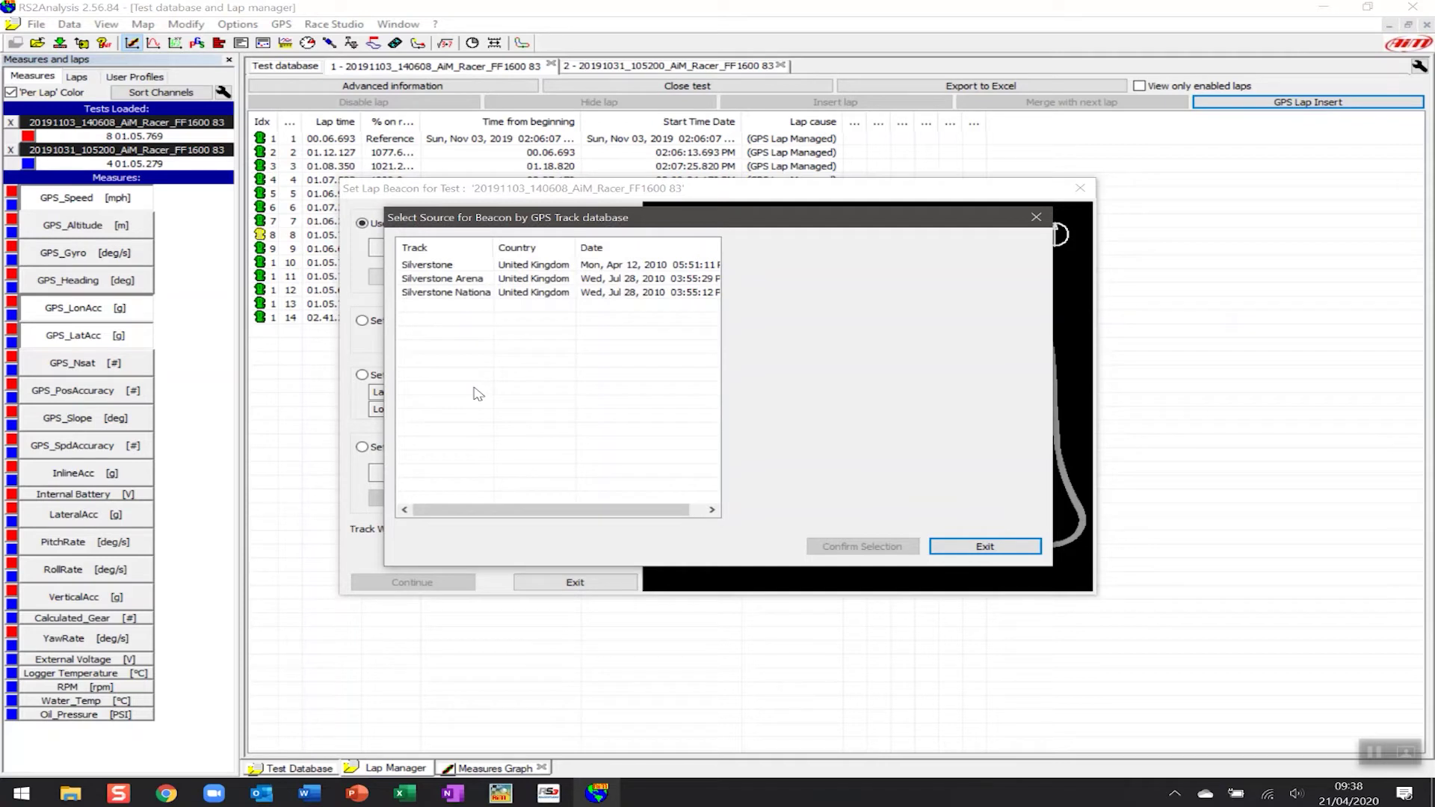
left_click(471, 295)
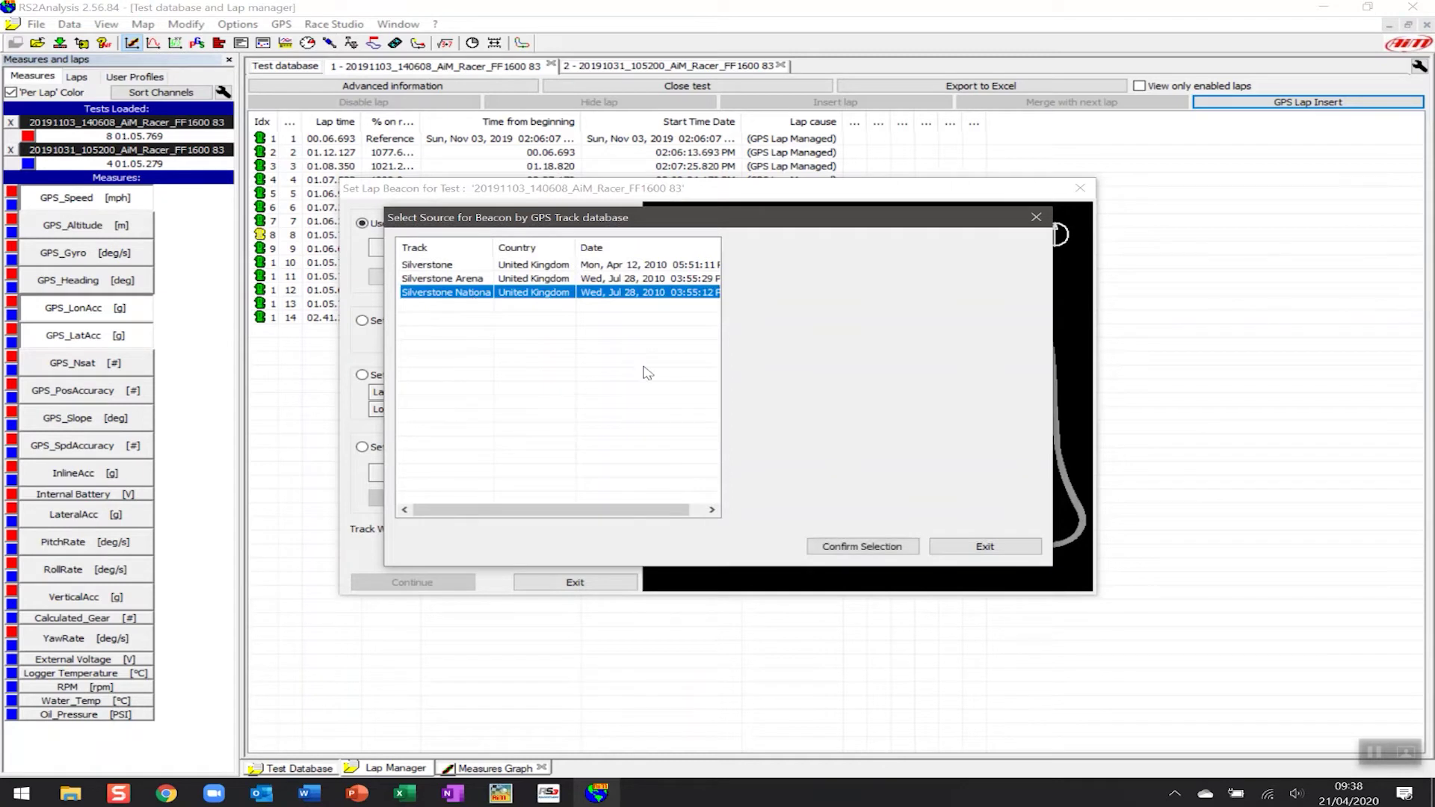
left_click(857, 540)
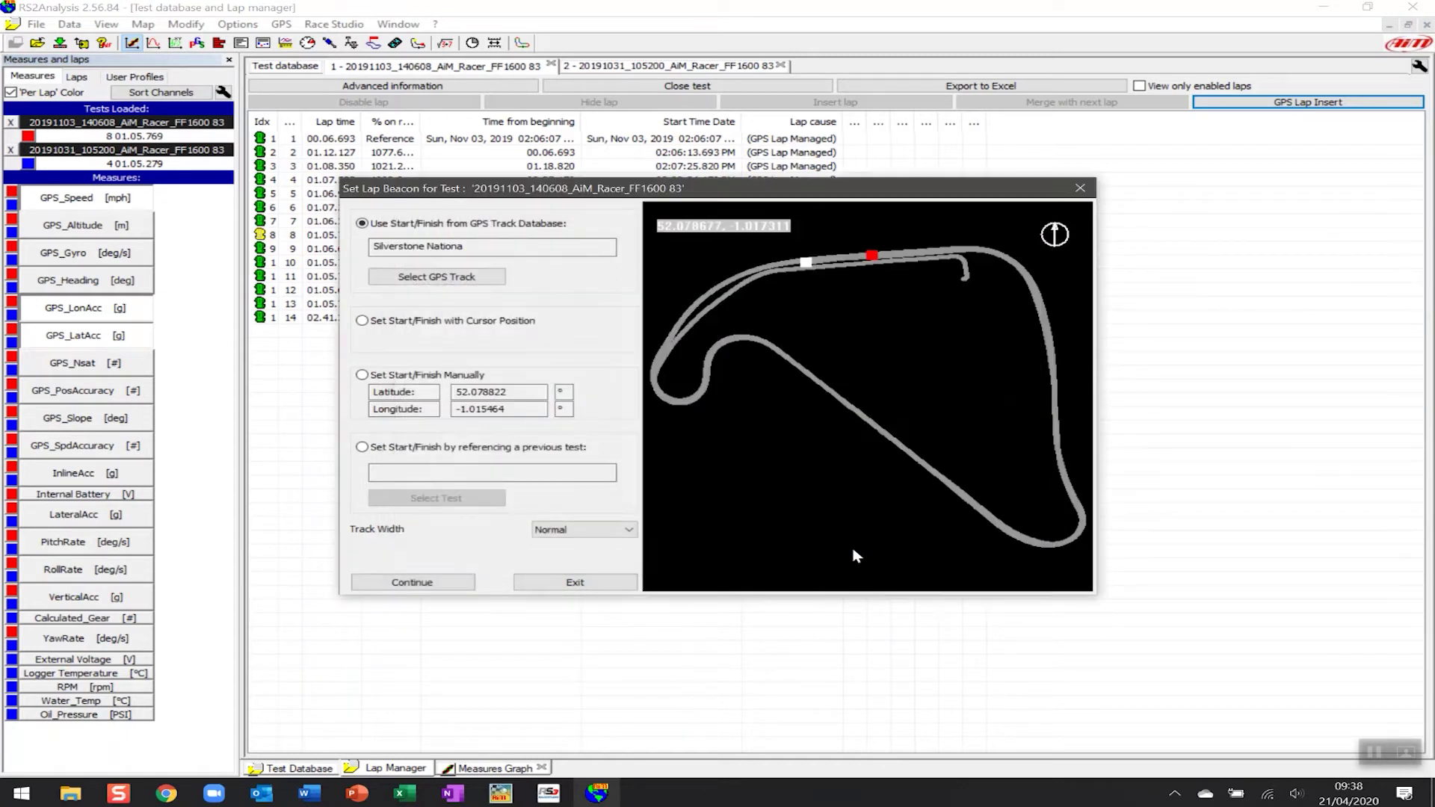
left_click(470, 582)
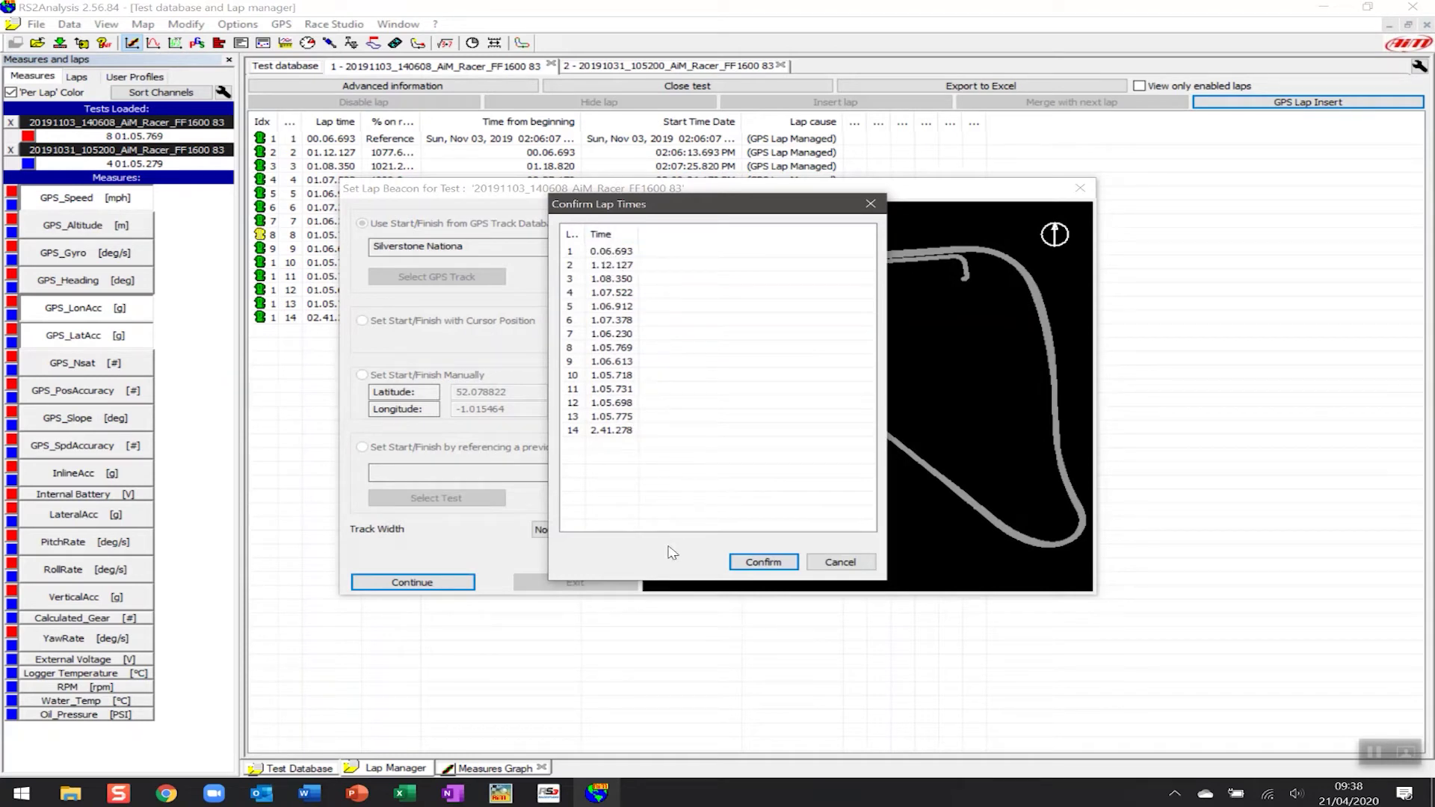
left_click(762, 564)
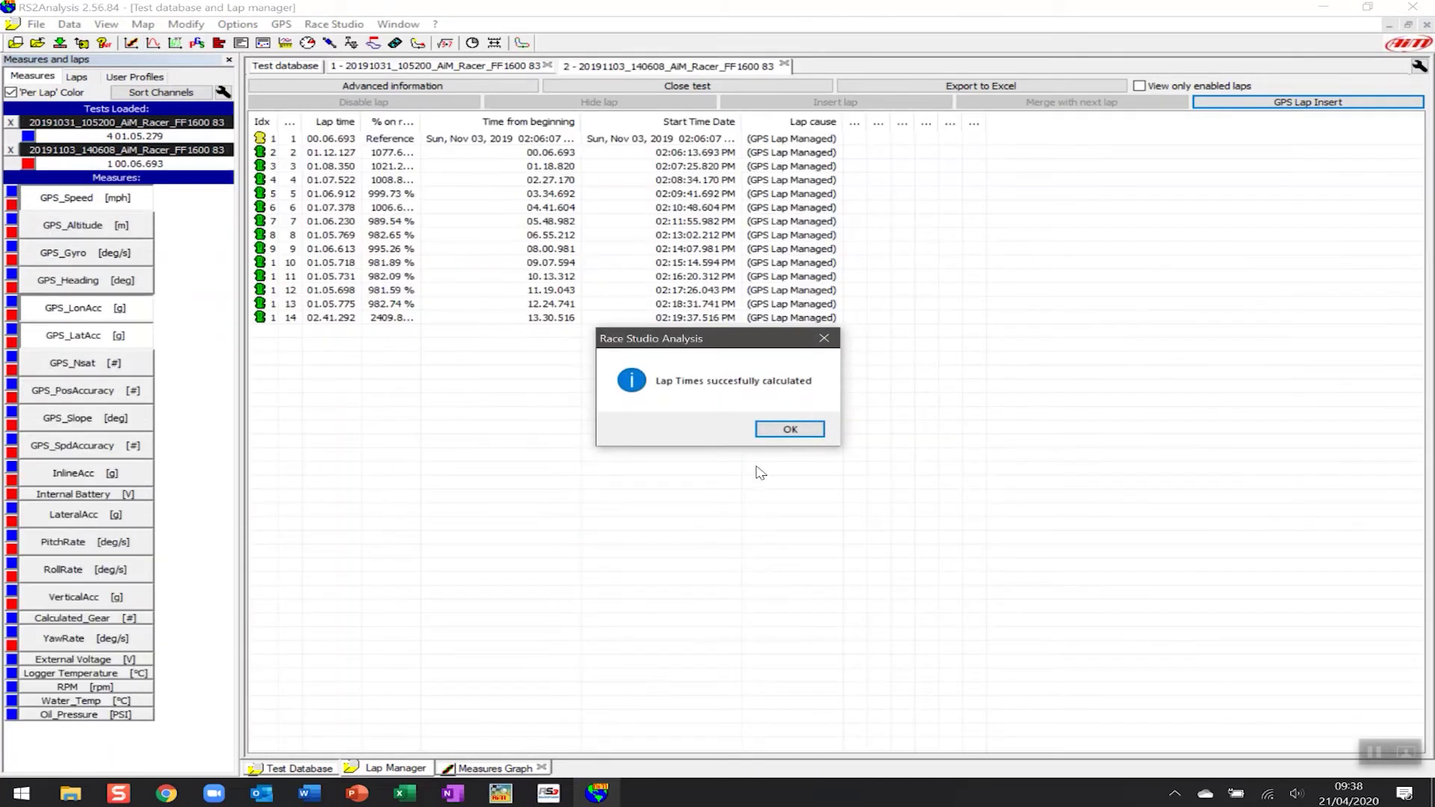
left_click(794, 429)
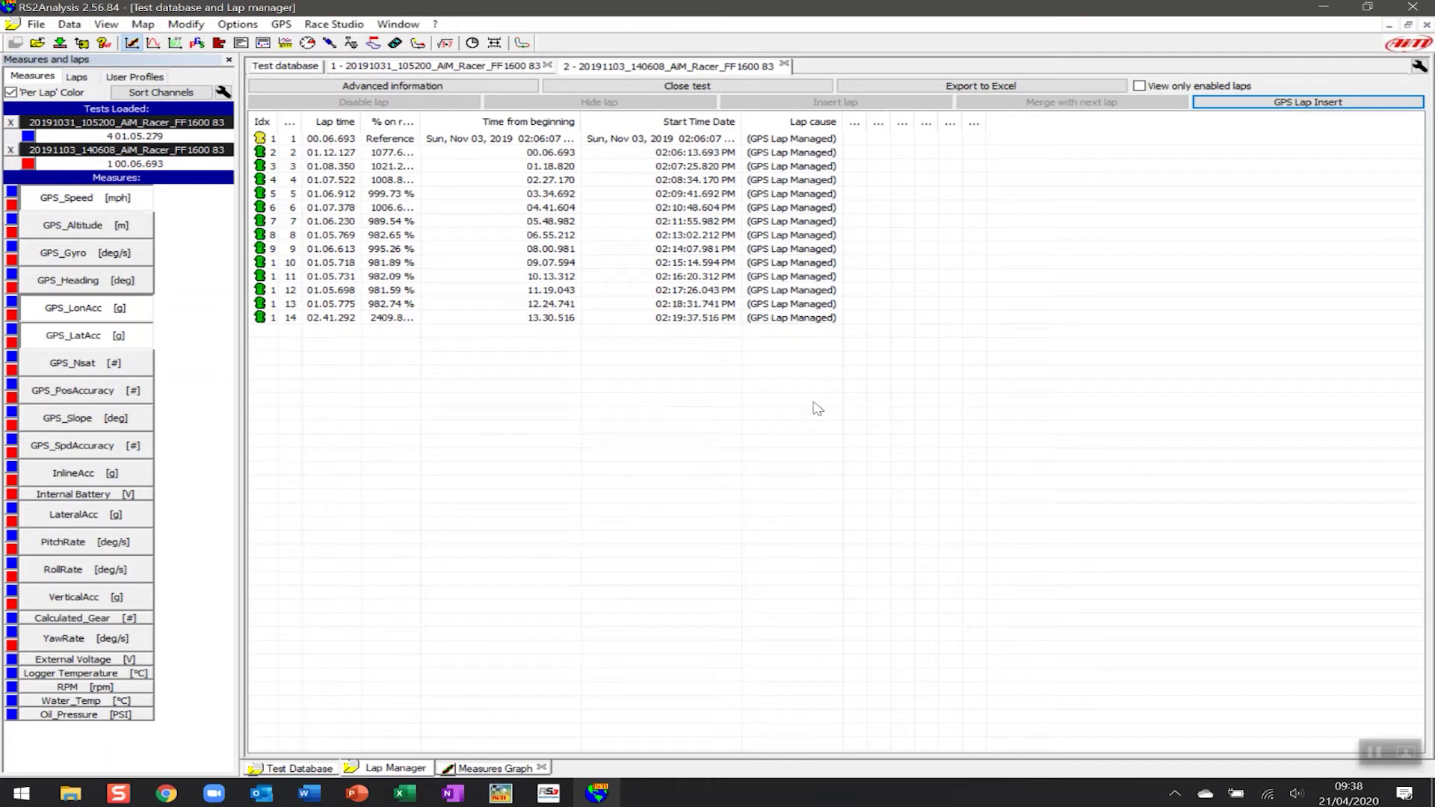
- Re-lap the 31 October session from Silverstone National's start/finish and accept the new times
left_click(471, 68)
left_click(1280, 104)
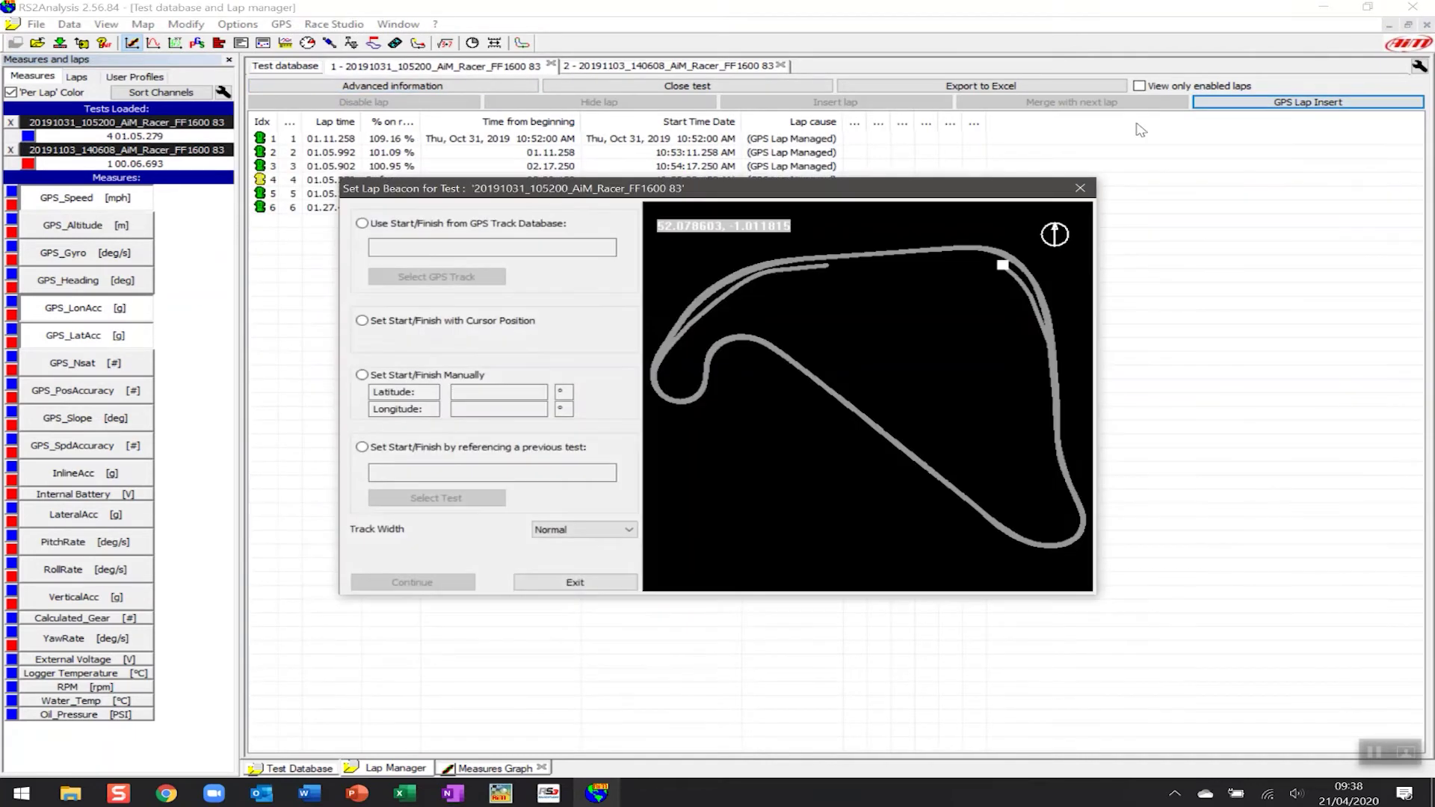
left_click(362, 223)
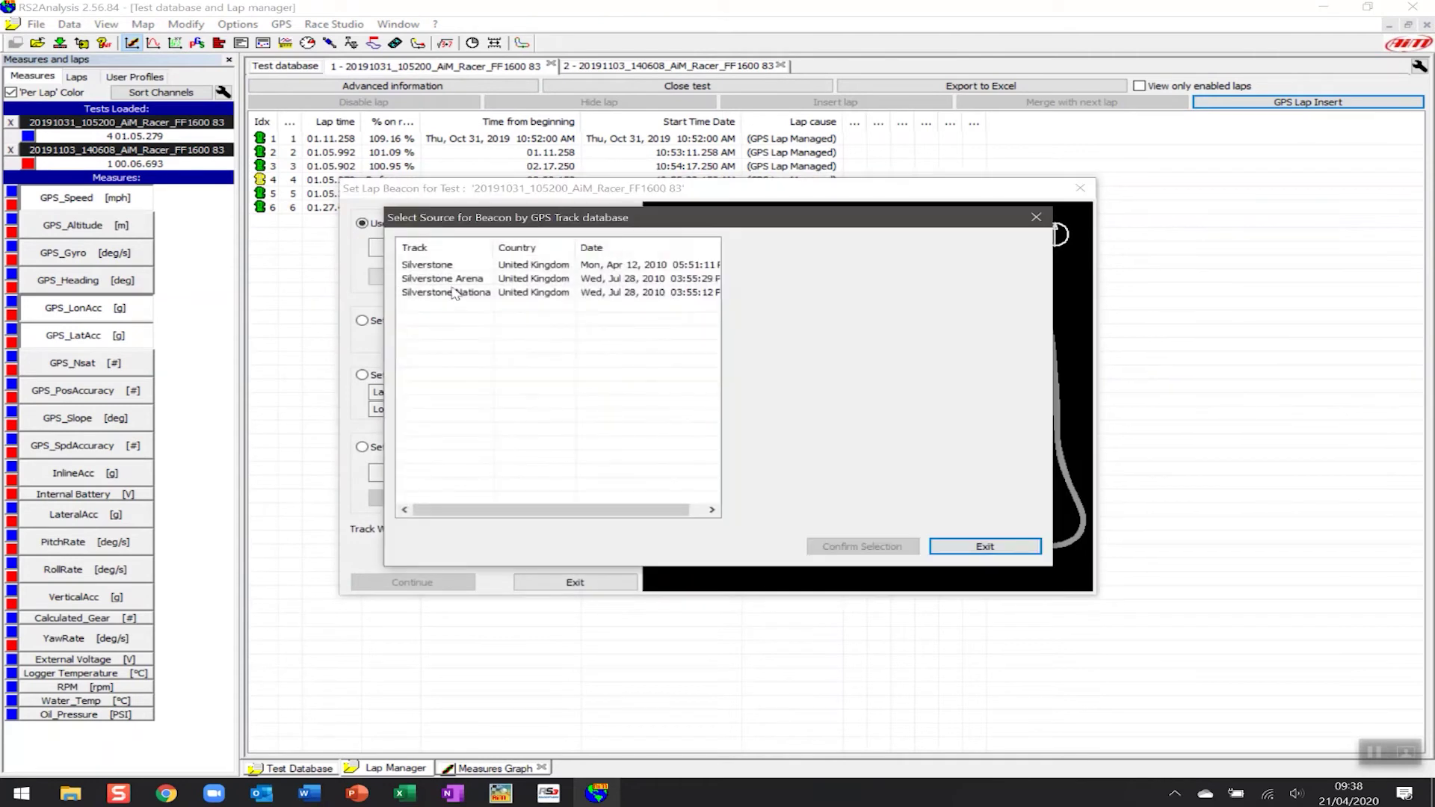
left_click(453, 294)
left_click(886, 548)
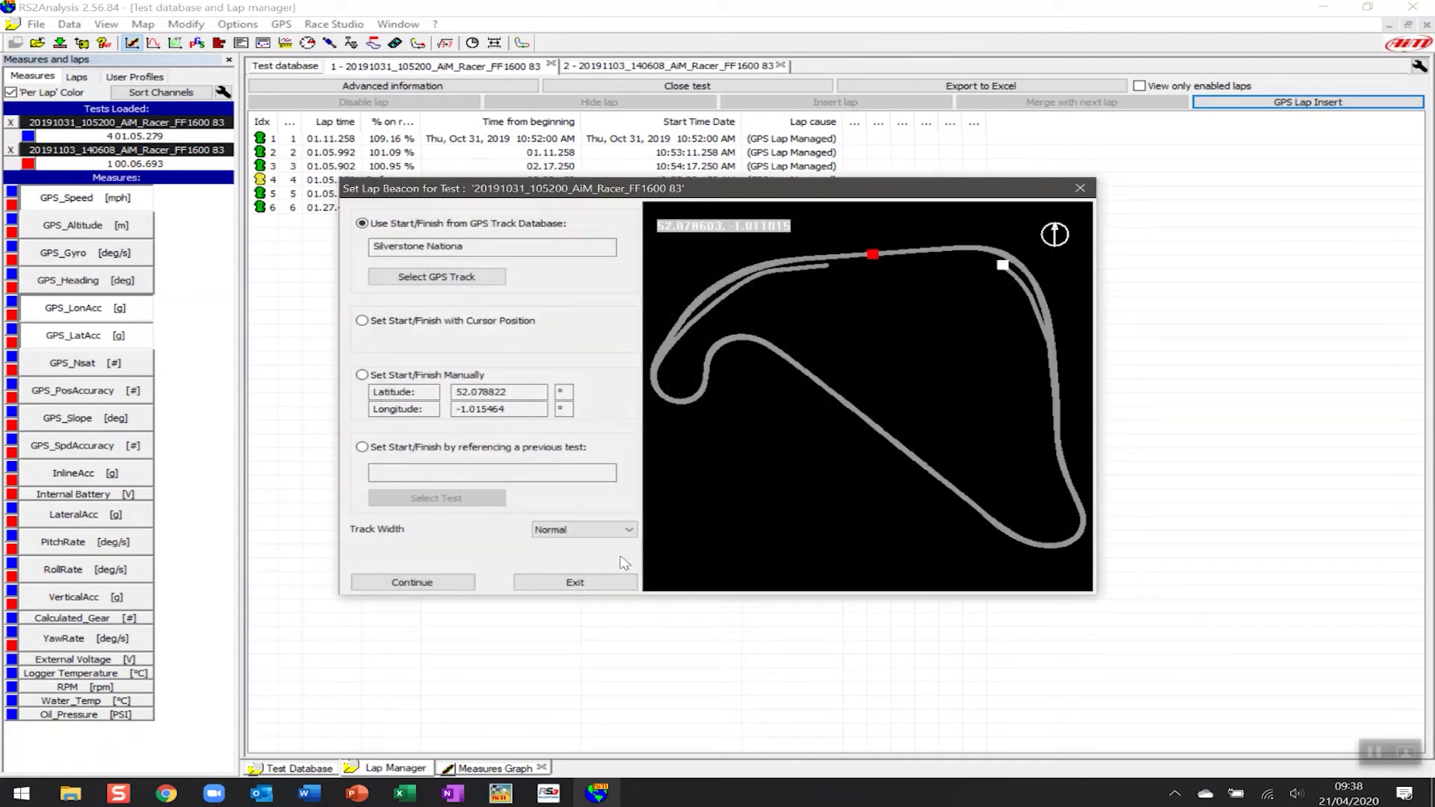
left_click(412, 582)
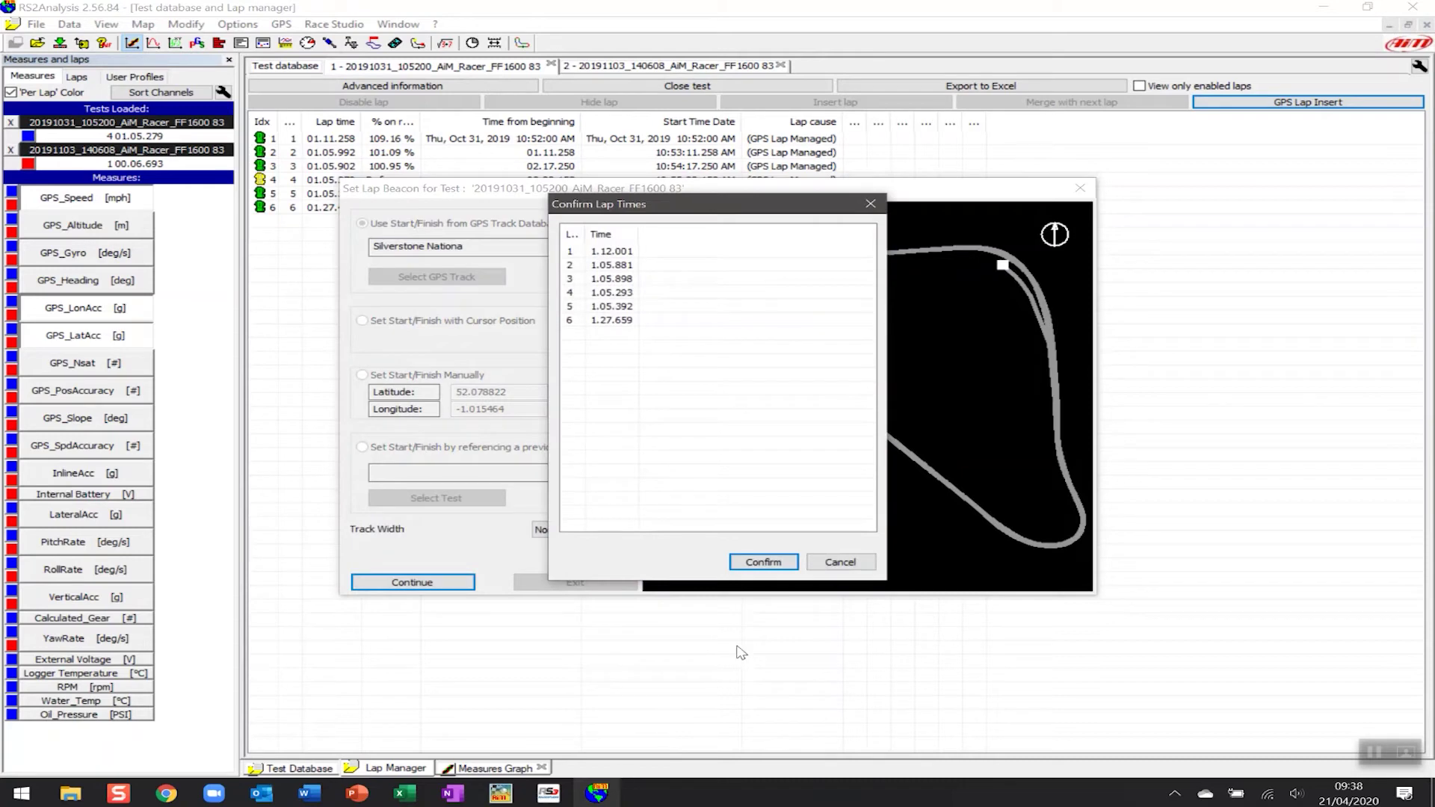
left_click(763, 562)
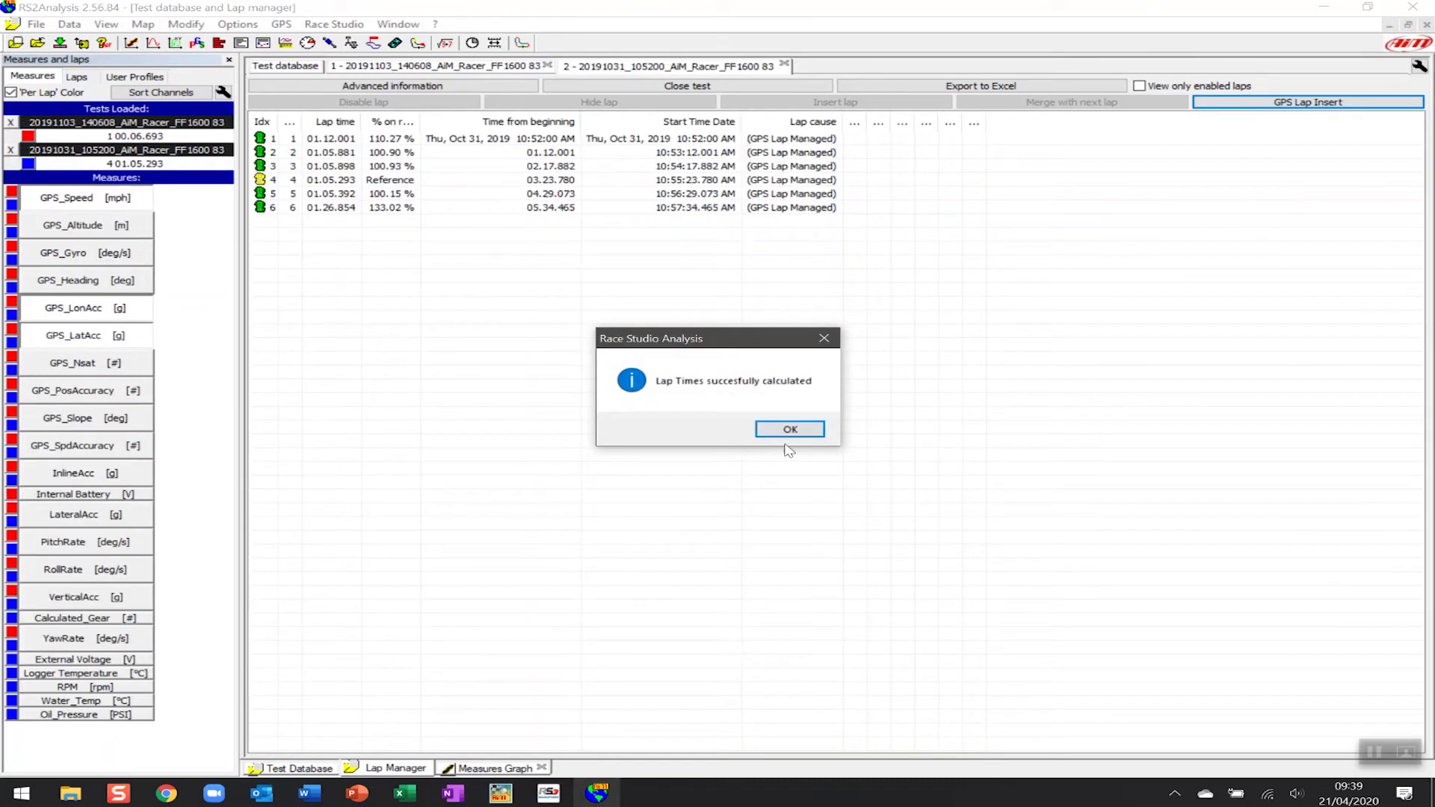
left_click(790, 431)
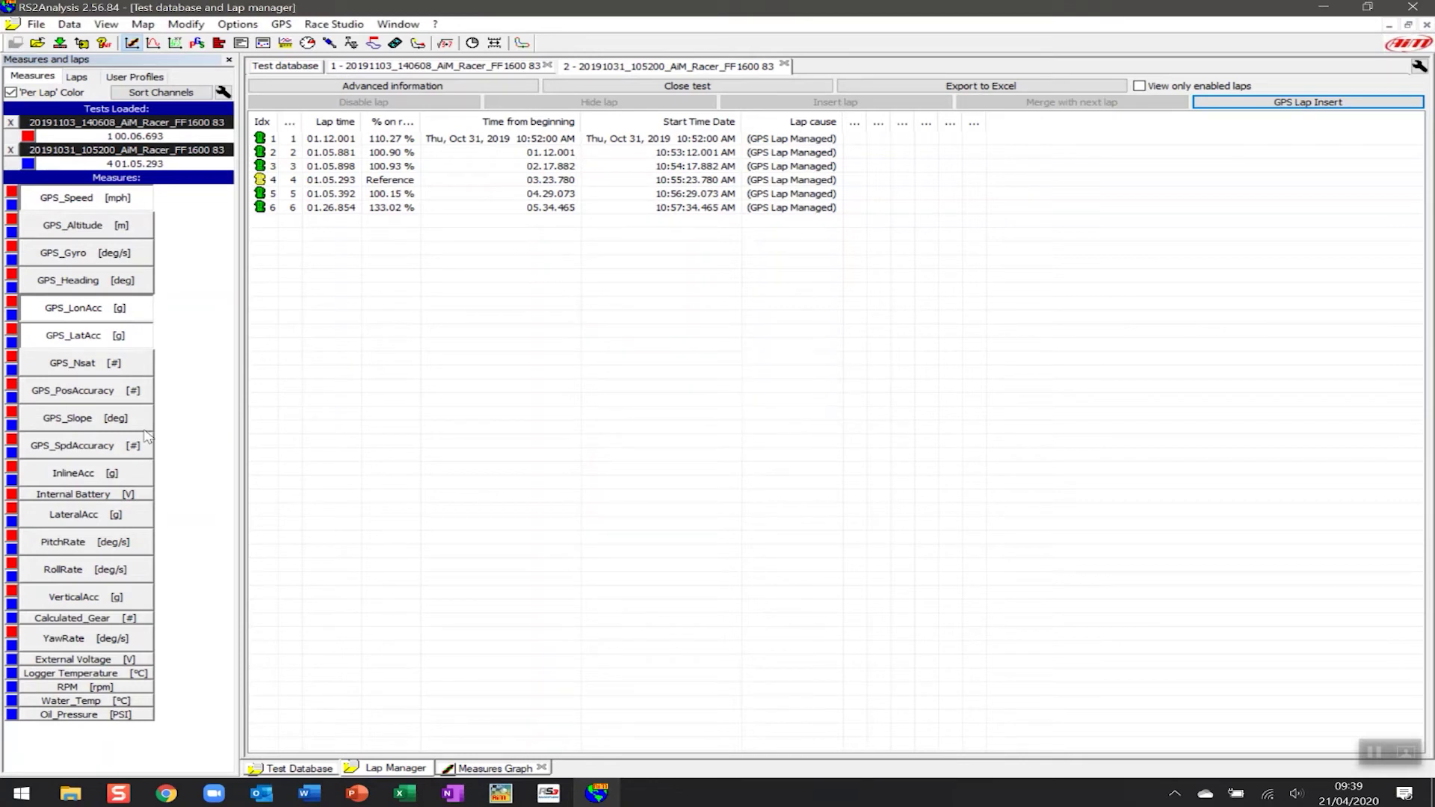
- Plot re-lapped lap 8 of the 20191103 session against lap 4, dropping lap 1
left_click(478, 768)
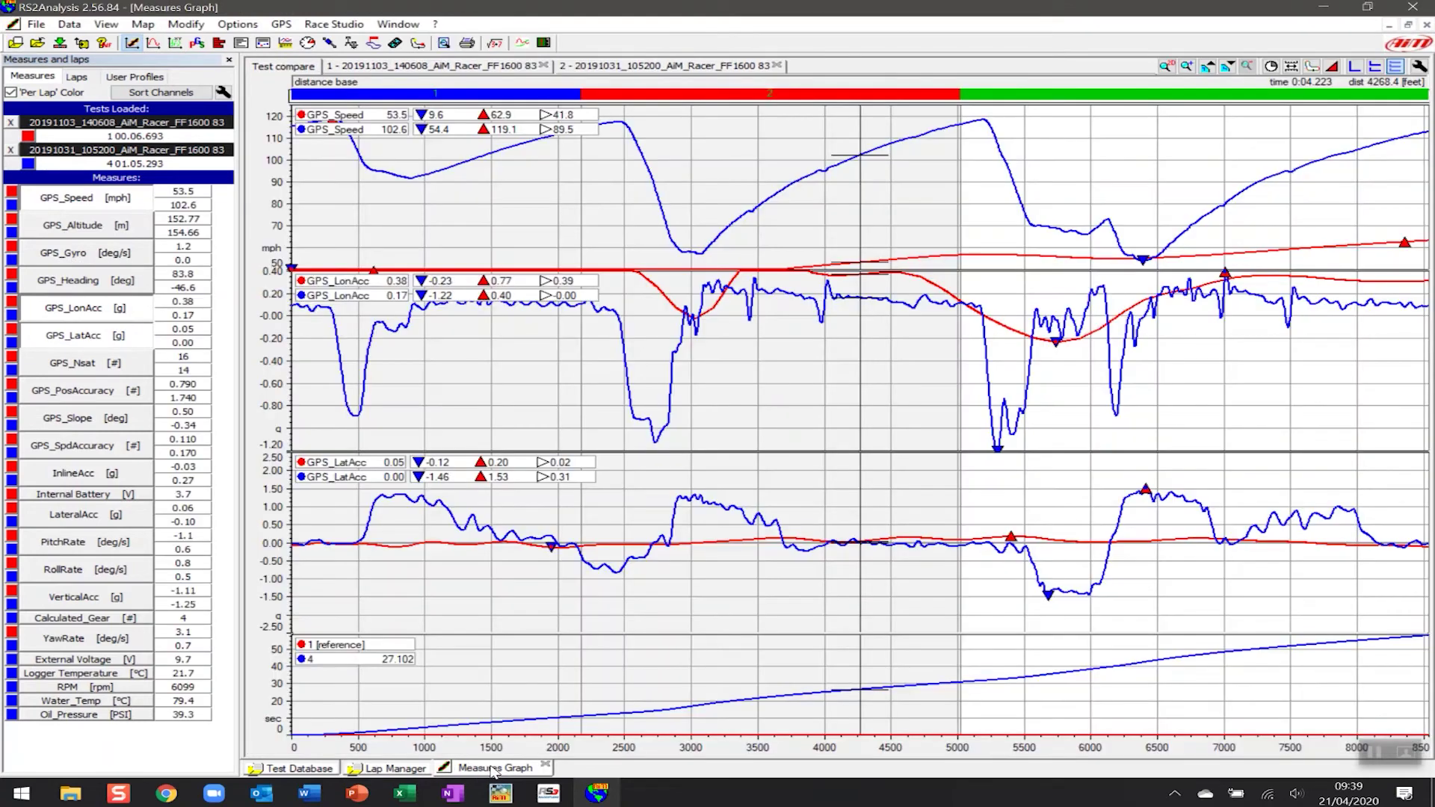
left_click(76, 77)
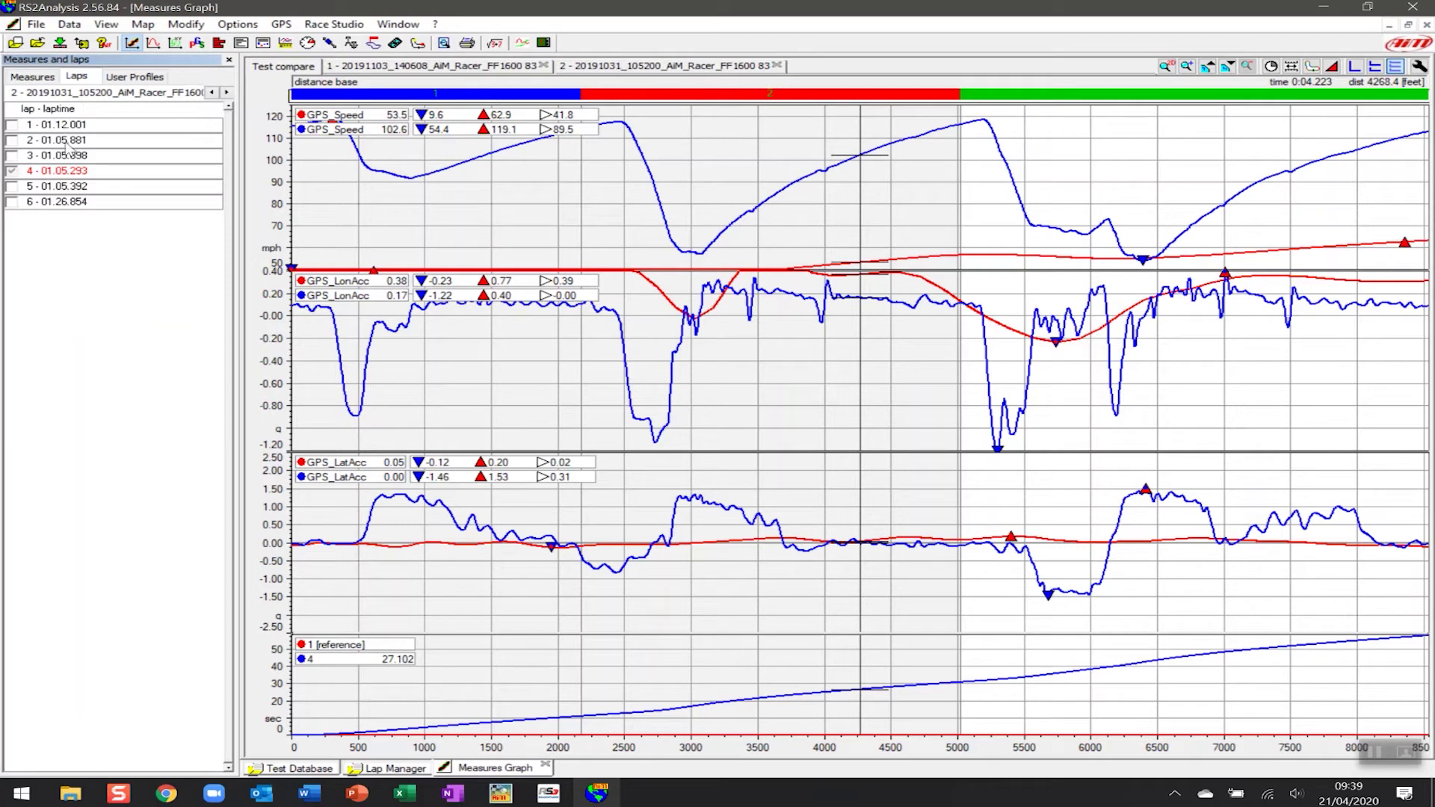
left_click(213, 92)
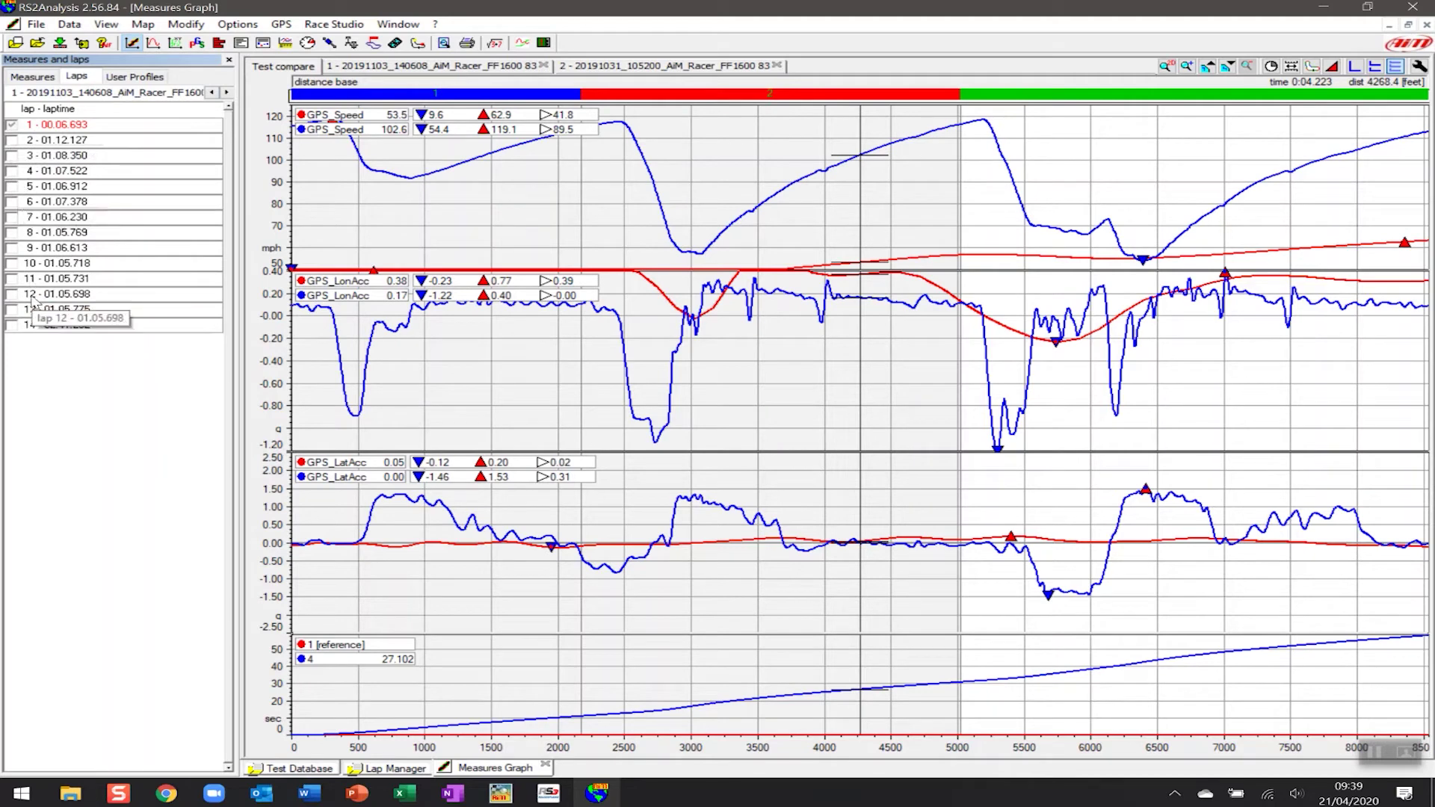
left_click(16, 234)
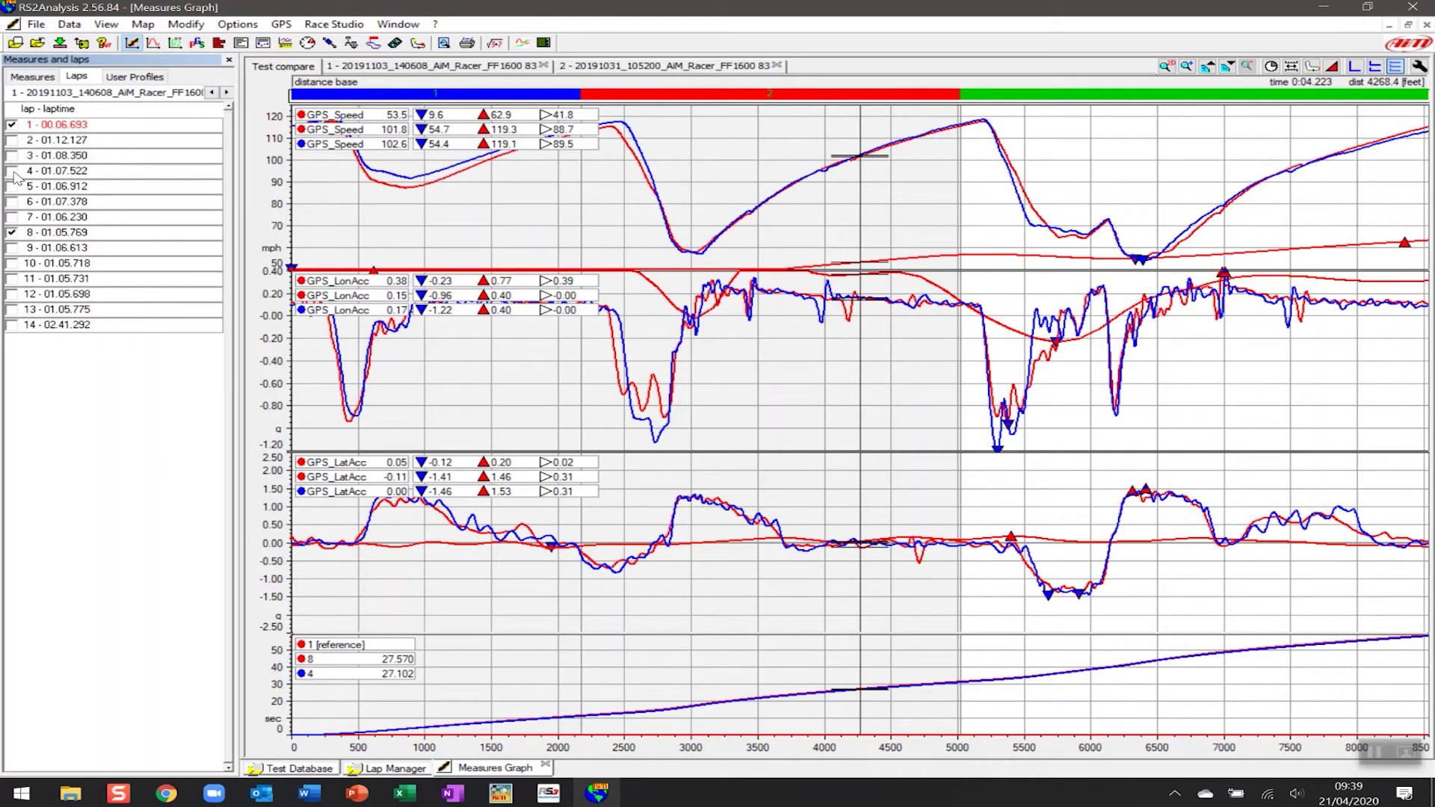
left_click(12, 125)
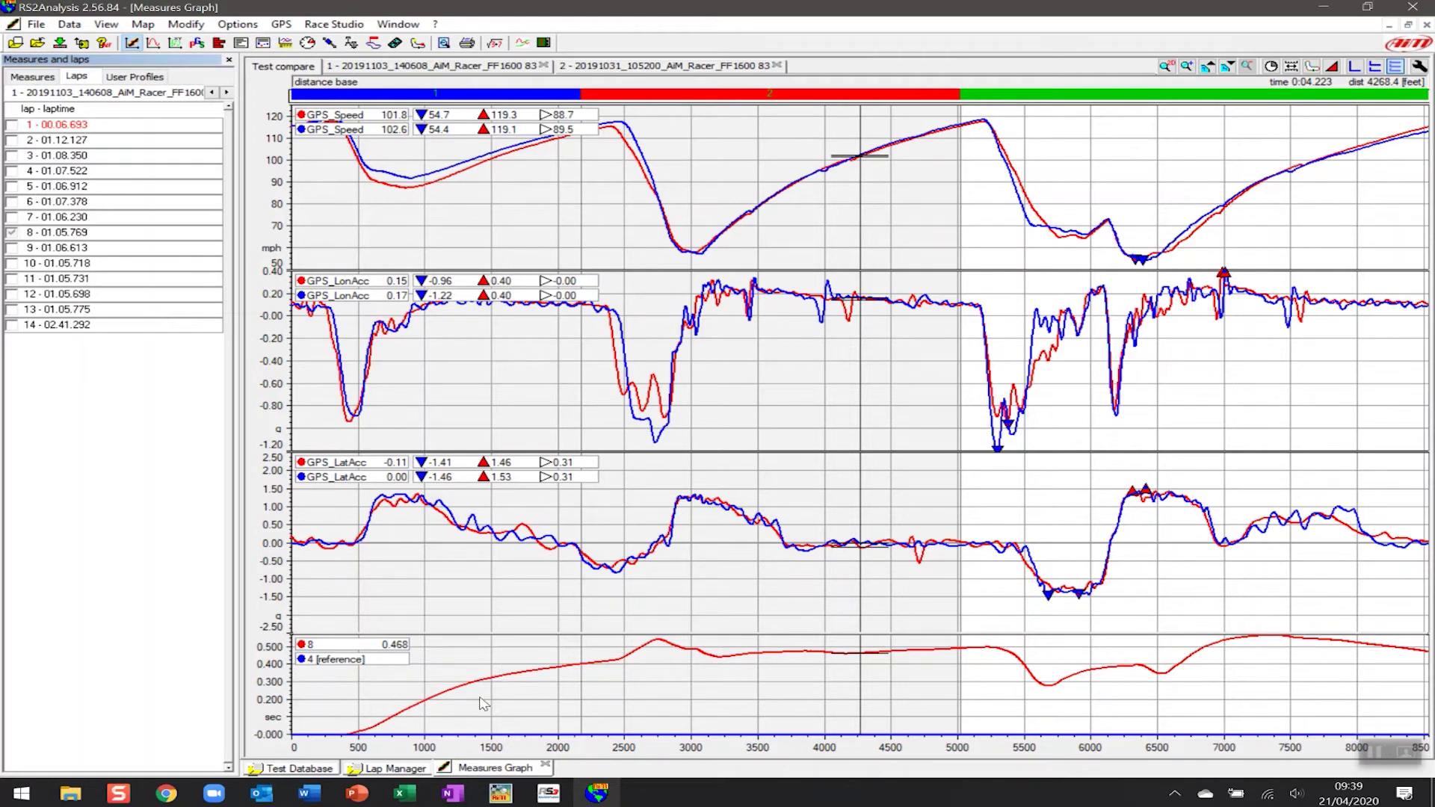
- Disable the short lap 1 of the 20191103 session in the Lap Manager
left_click(393, 771)
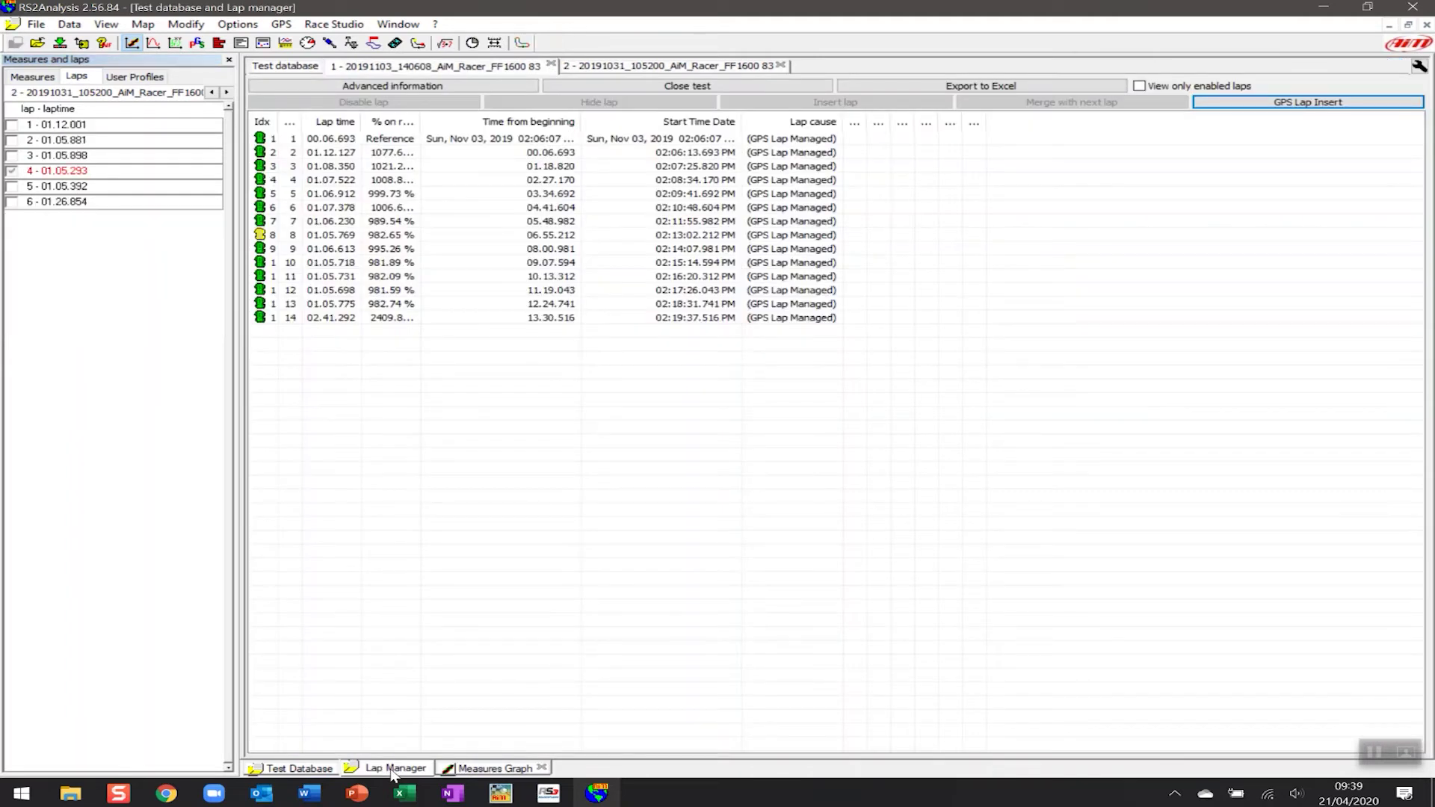
left_click(332, 139)
left_click(401, 104)
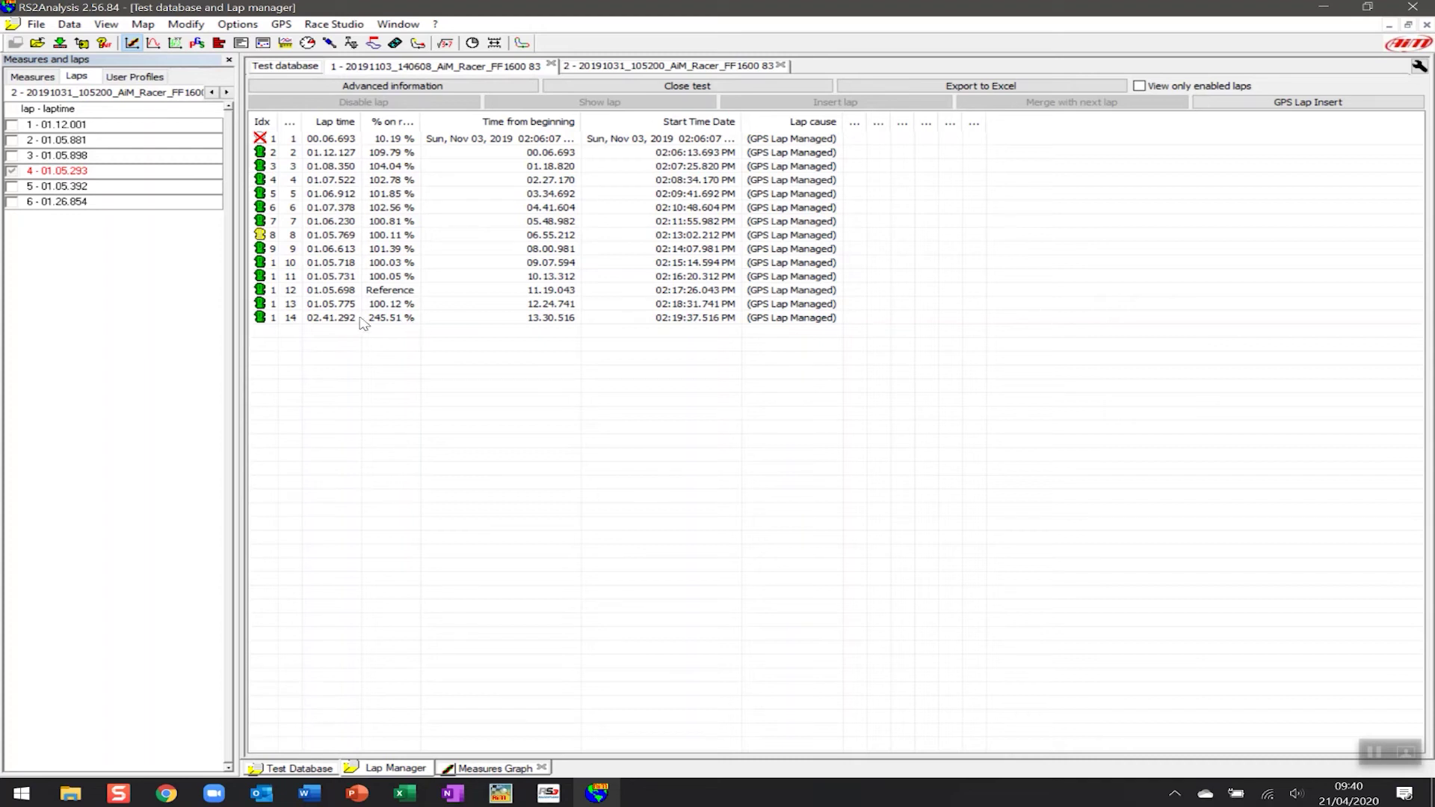
- Disable the slow lap 14 so lap 12 becomes the reference lap
left_click(348, 320)
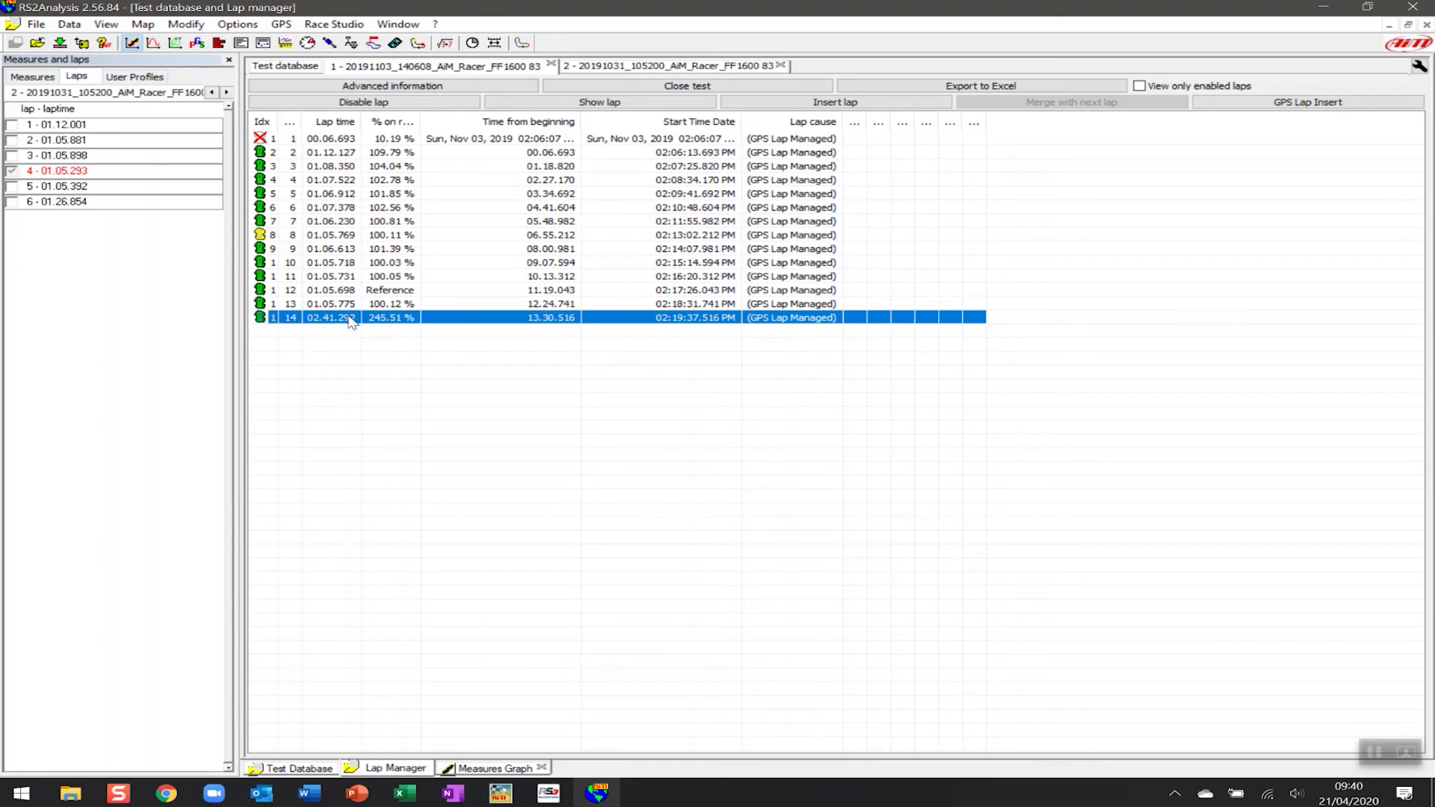
right_click(348, 320)
left_click(406, 327)
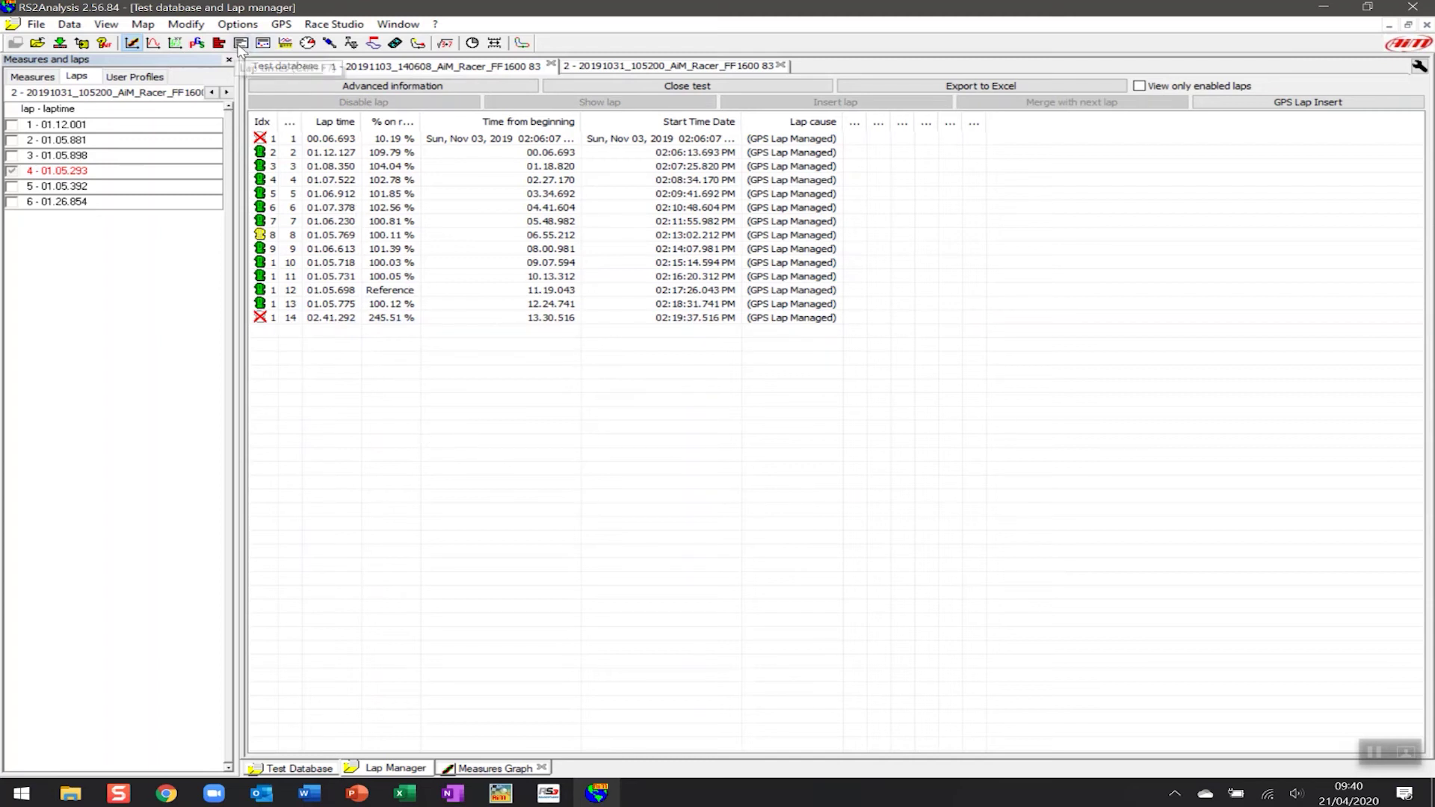
left_click(263, 45)
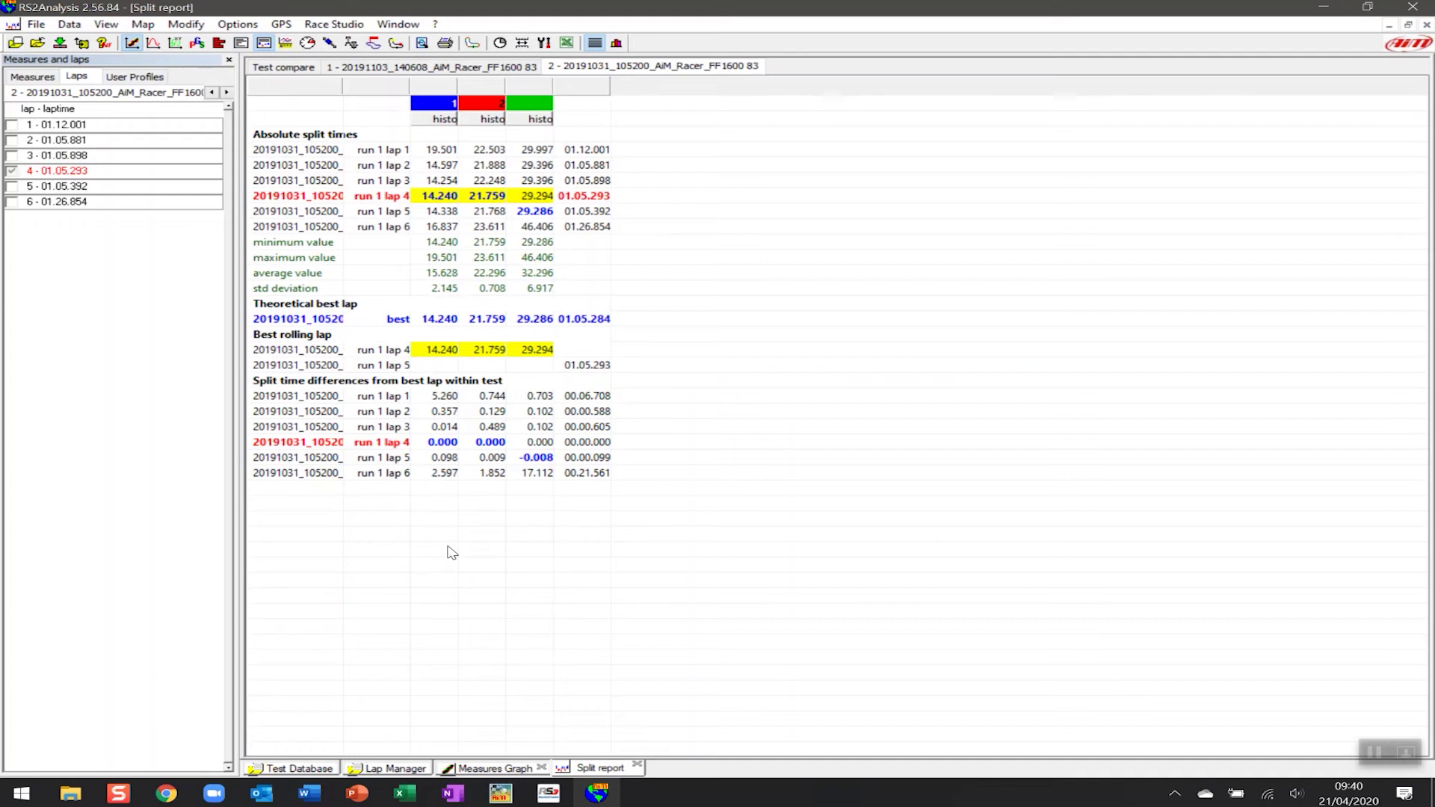
- Show split times for the 20191103 session, then return to the Lap Manager table
left_click(385, 69)
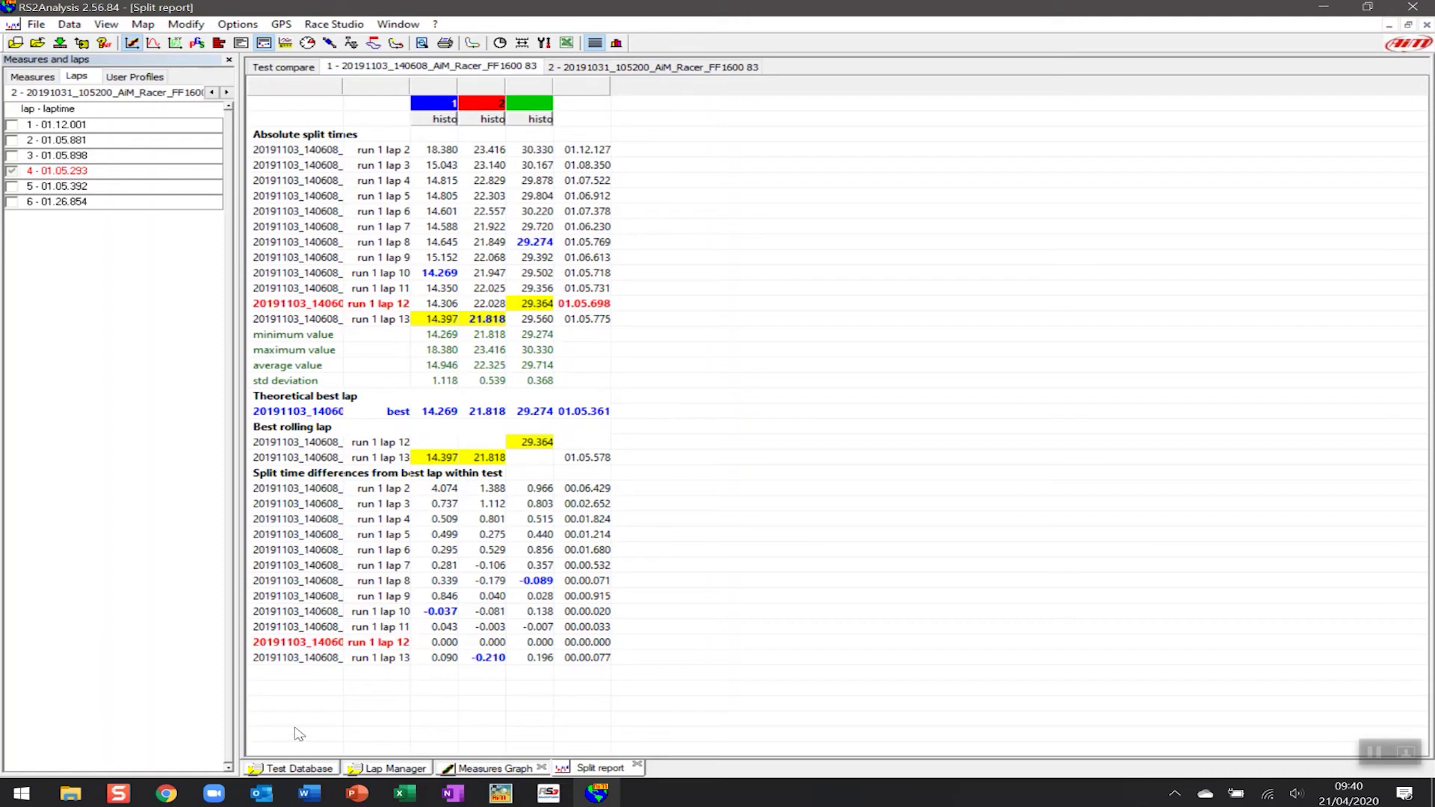
left_click(389, 768)
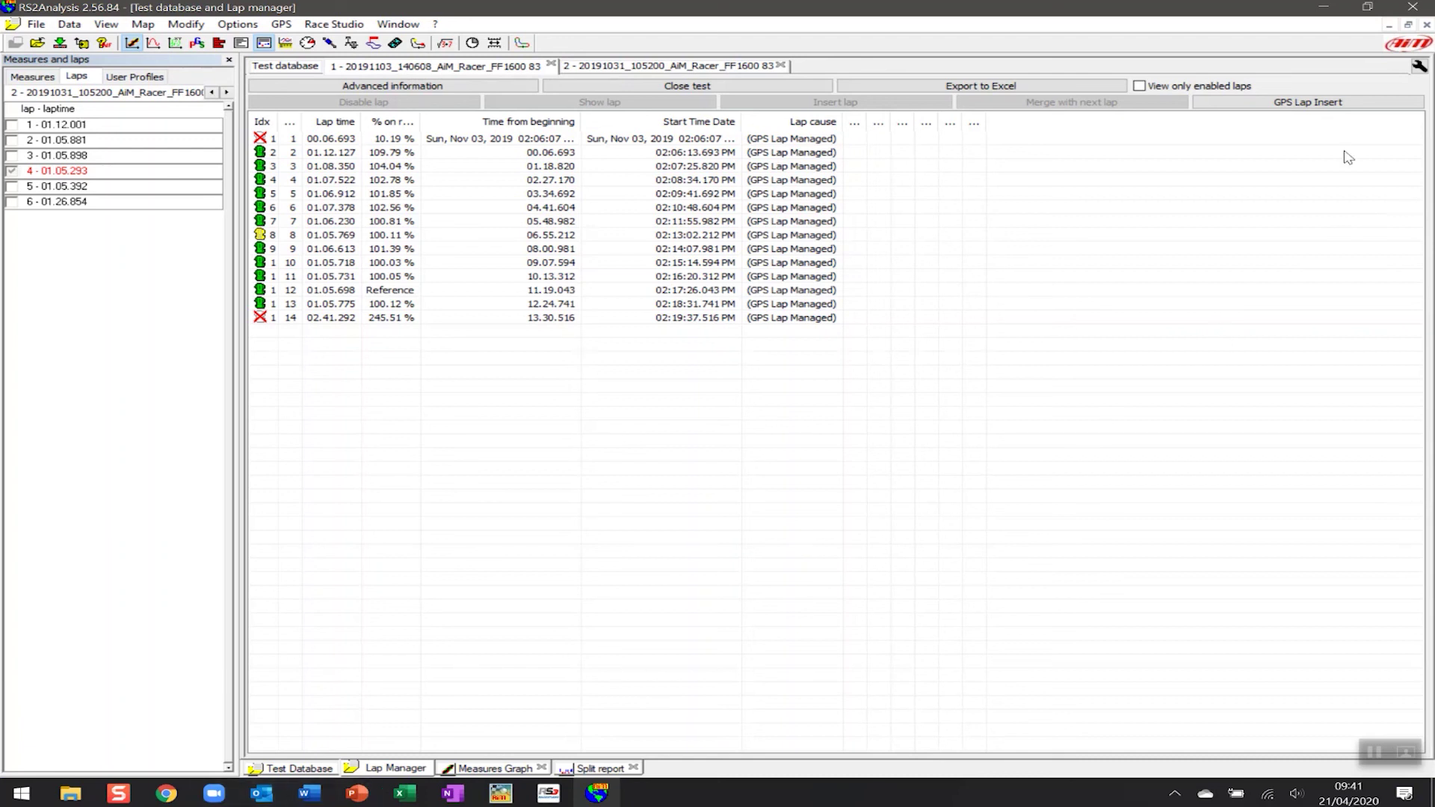
left_click(1308, 103)
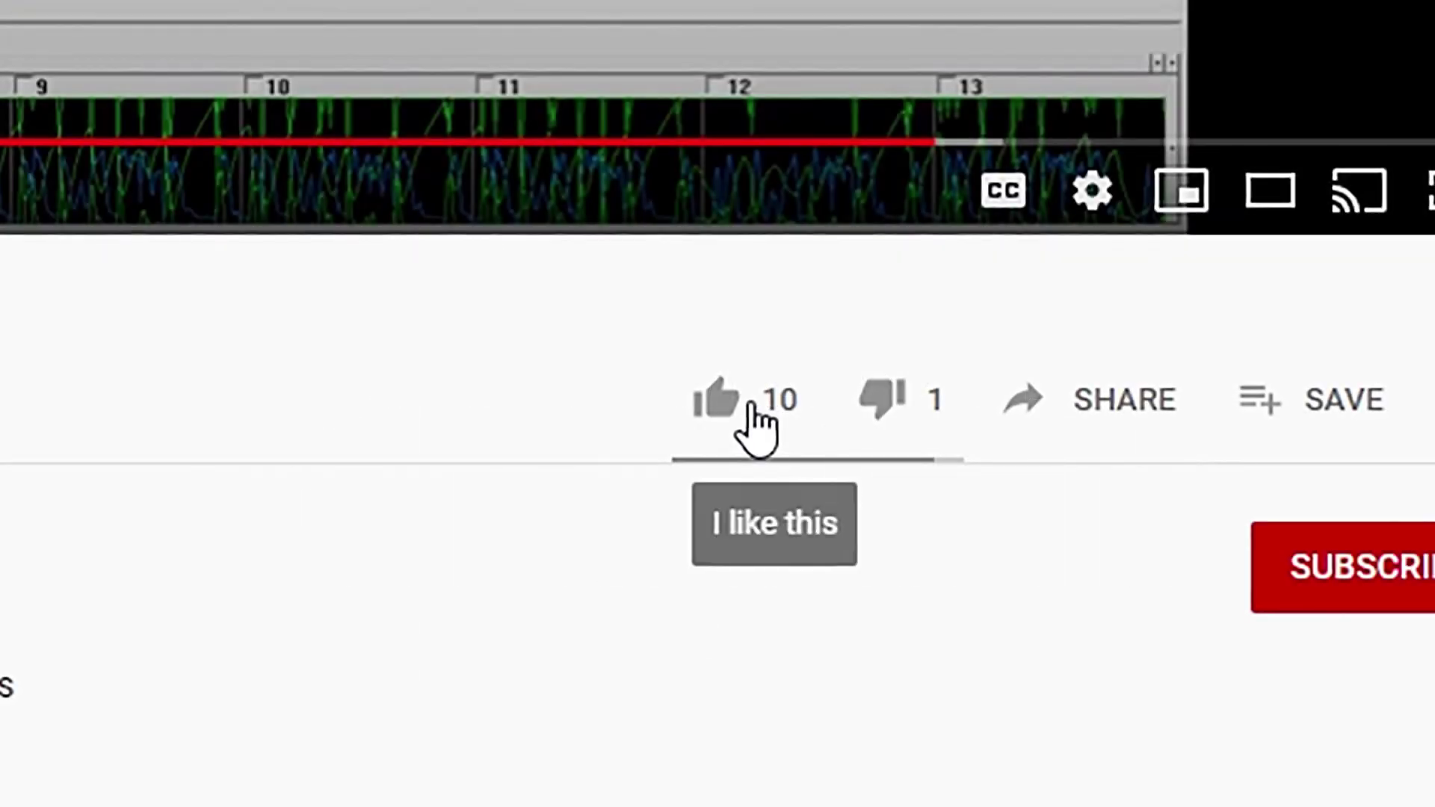
- Like the video and write the comment 'Awesome!'
left_click(758, 425)
left_click(1066, 443)
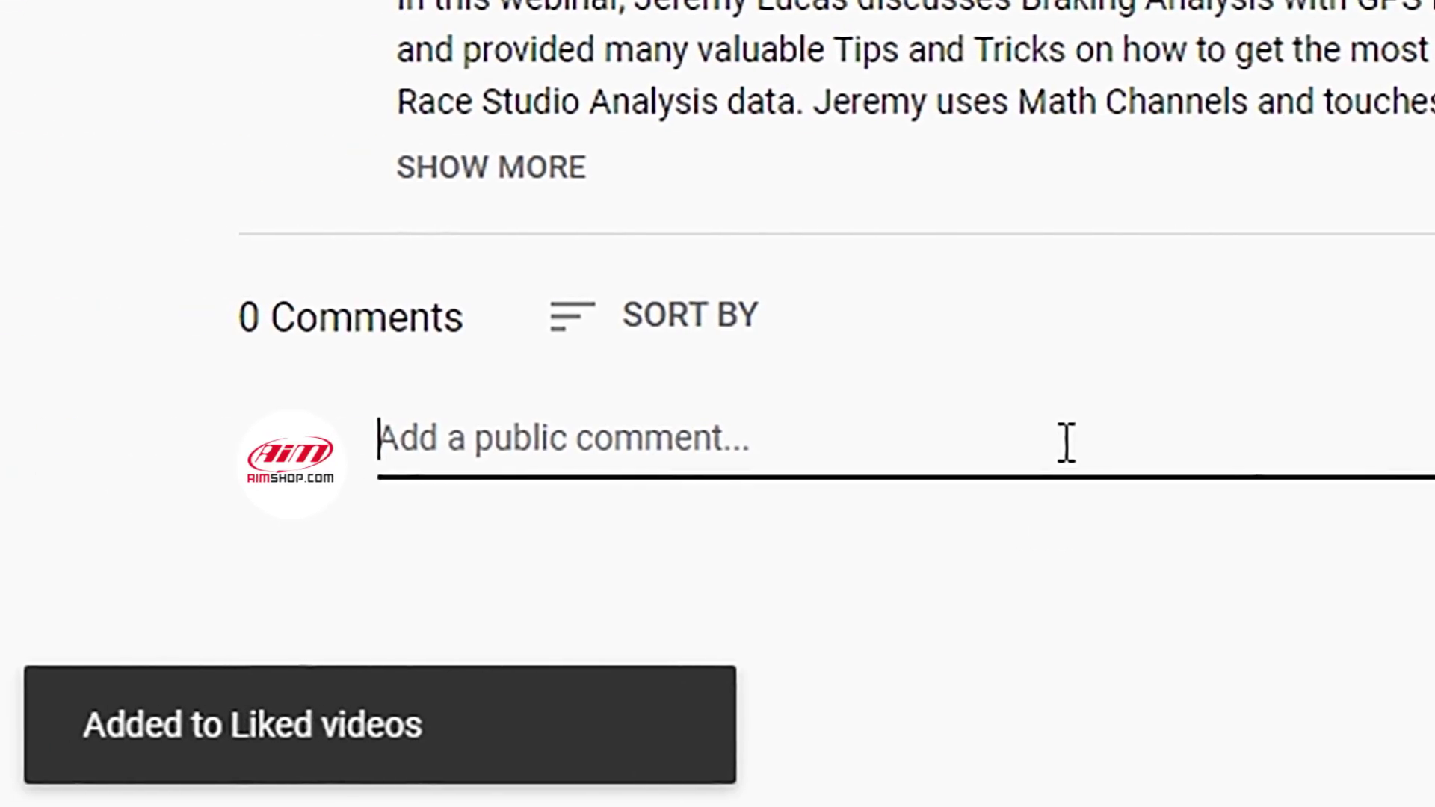
type("Awesome!")
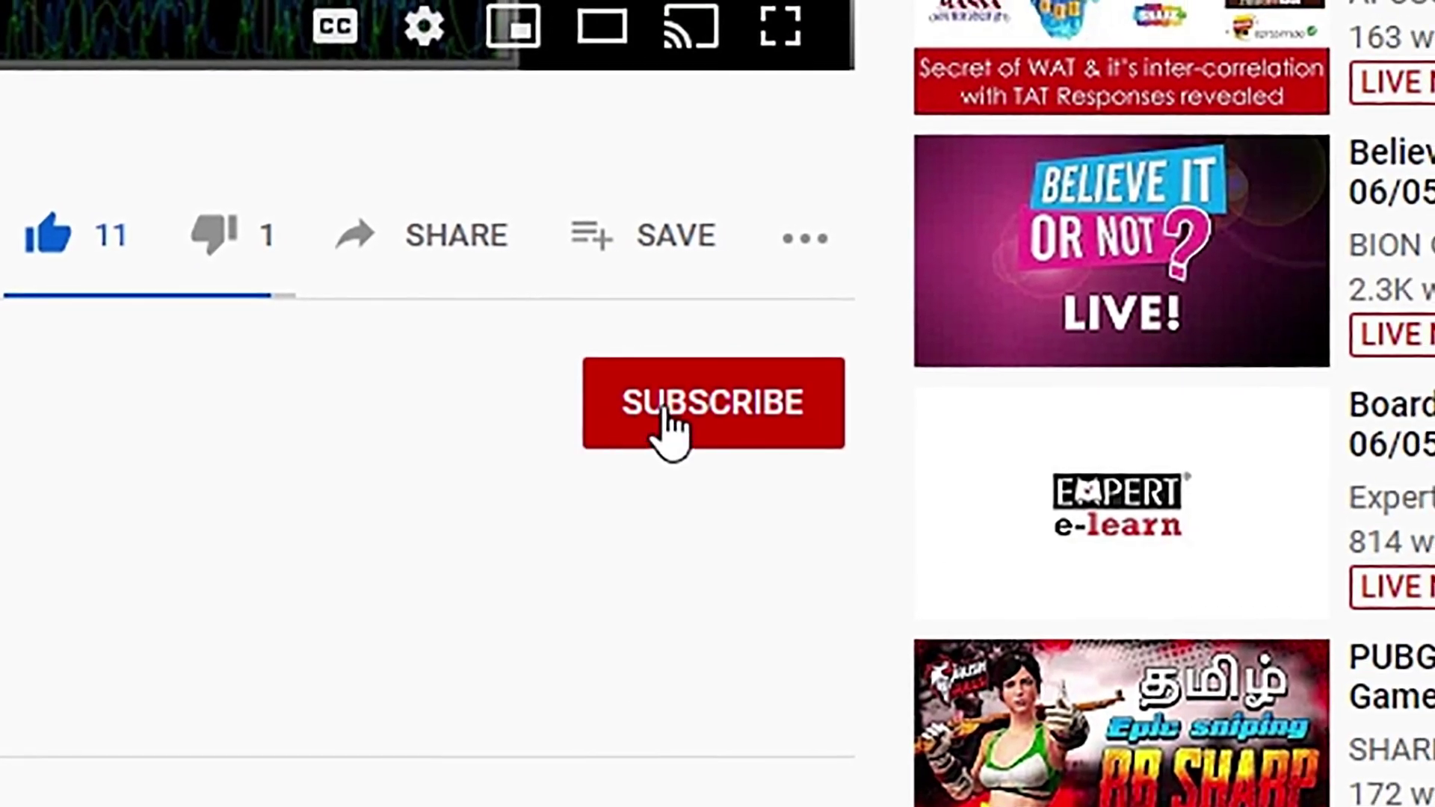
- Subscribe to the channel with notifications set to All
left_click(661, 410)
left_click(808, 415)
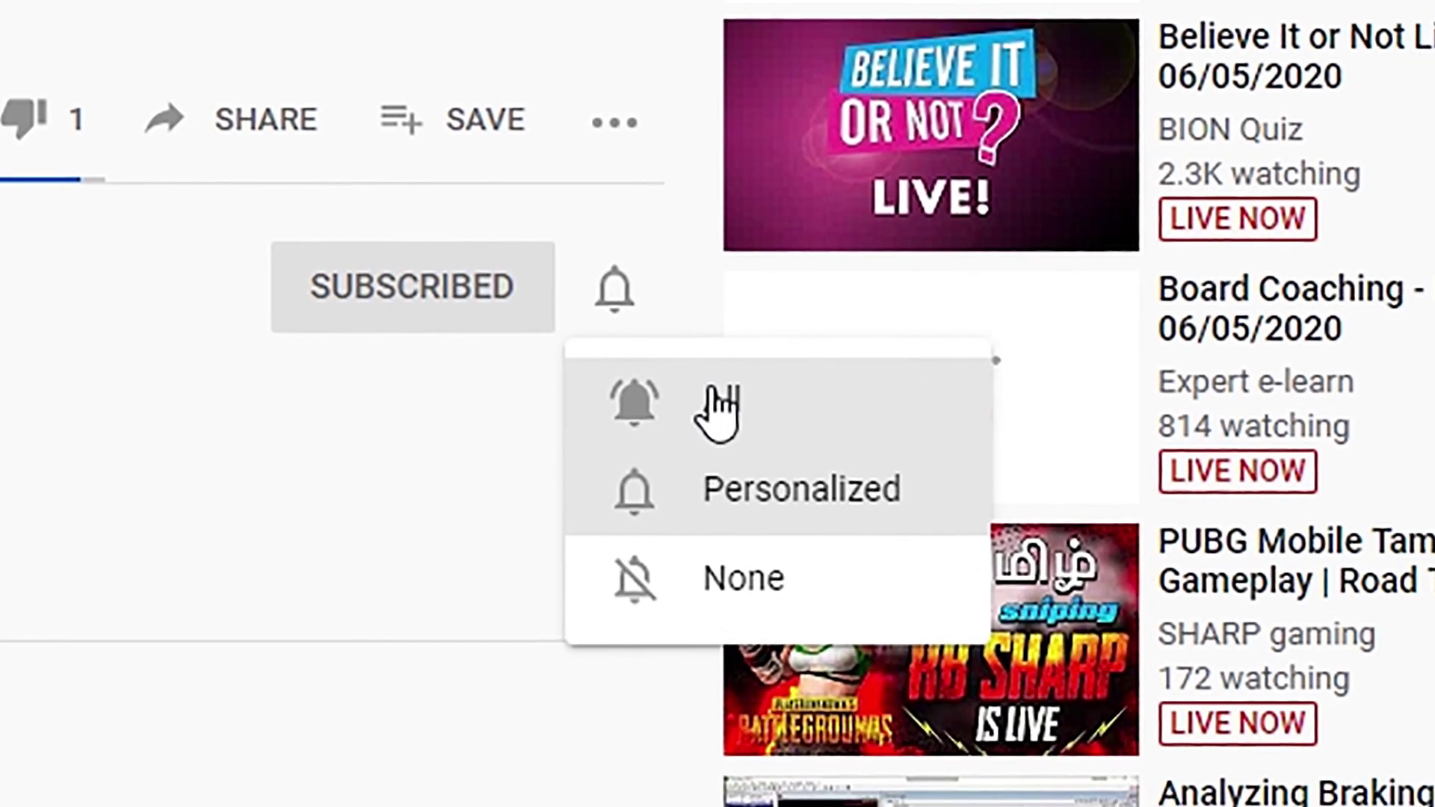
left_click(720, 411)
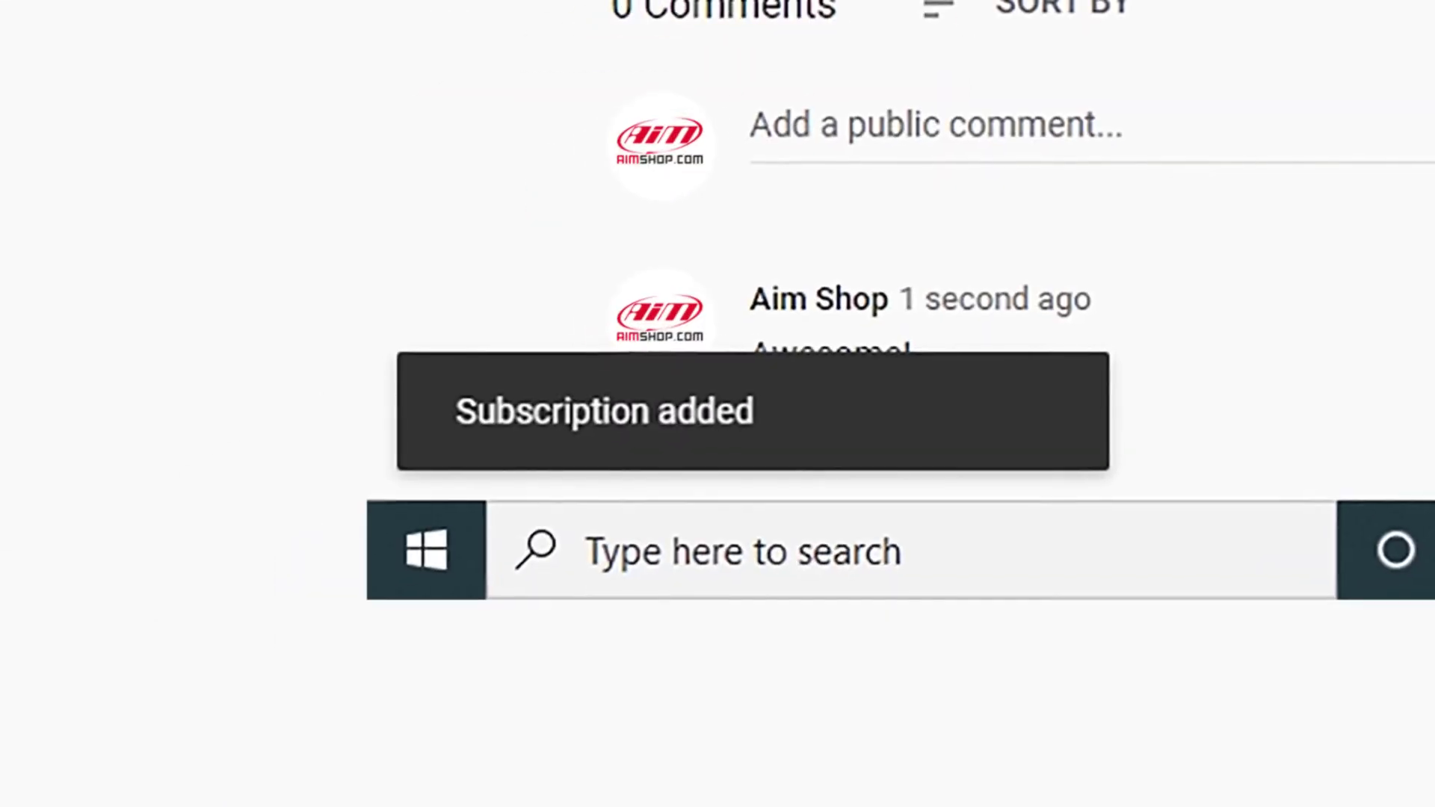